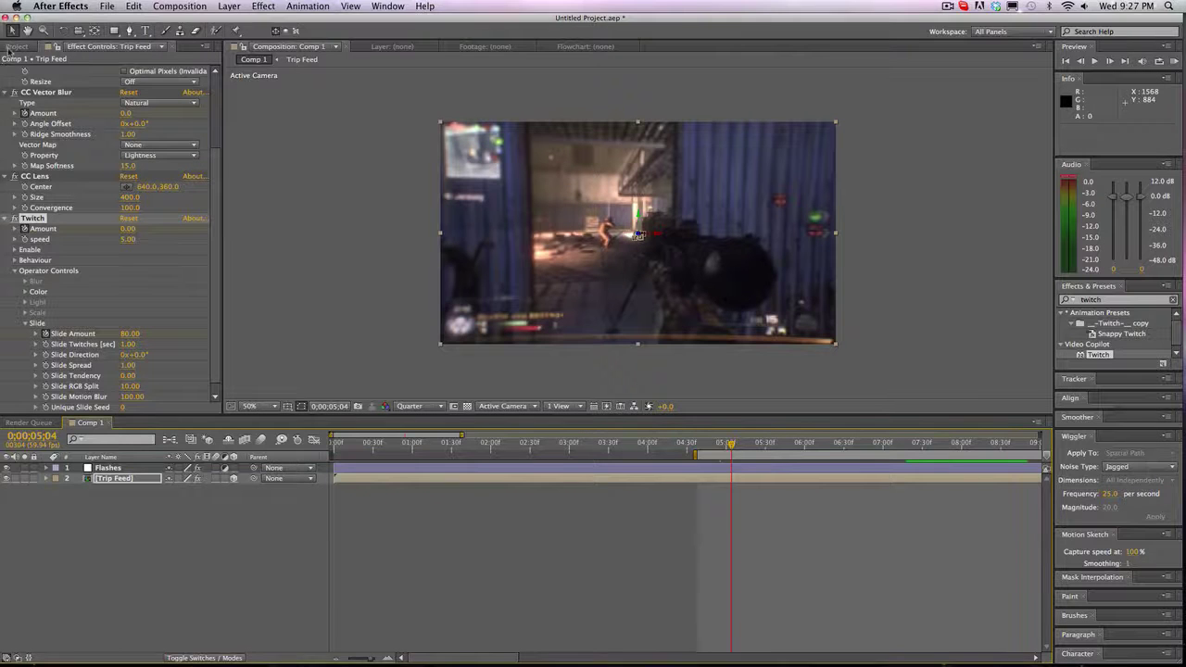
Show the project items list and start a RAM preview of Comp 1.
{"action": "left_click", "coordinate": [15, 46]}
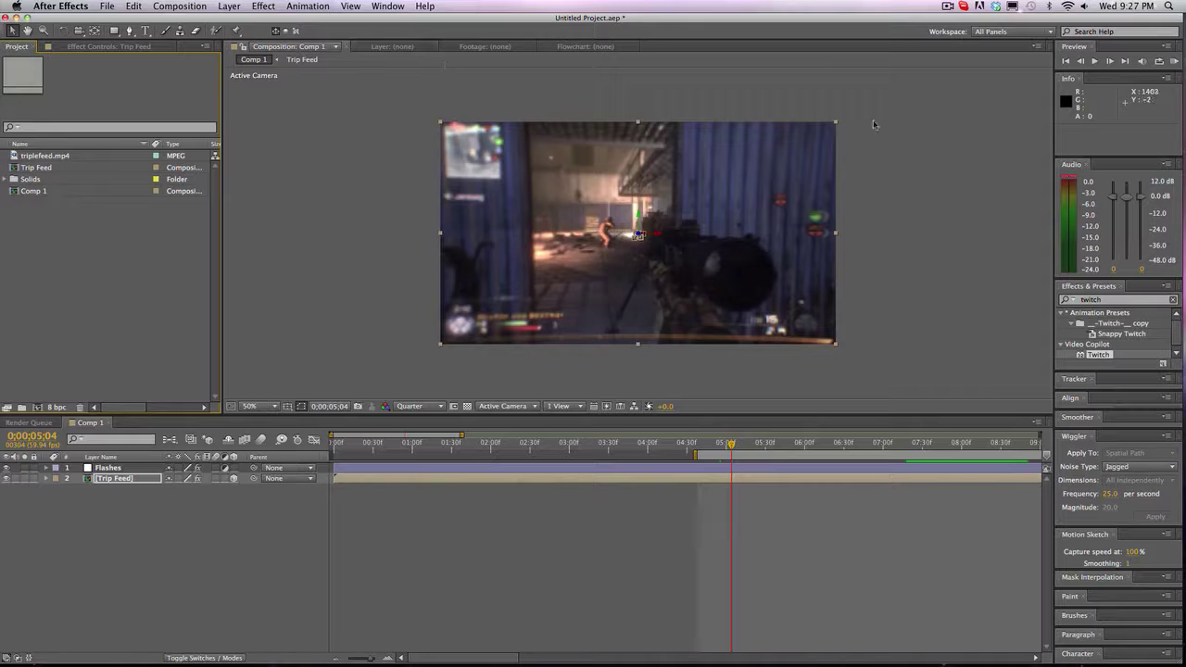
{"action": "left_click", "coordinate": [1173, 60]}
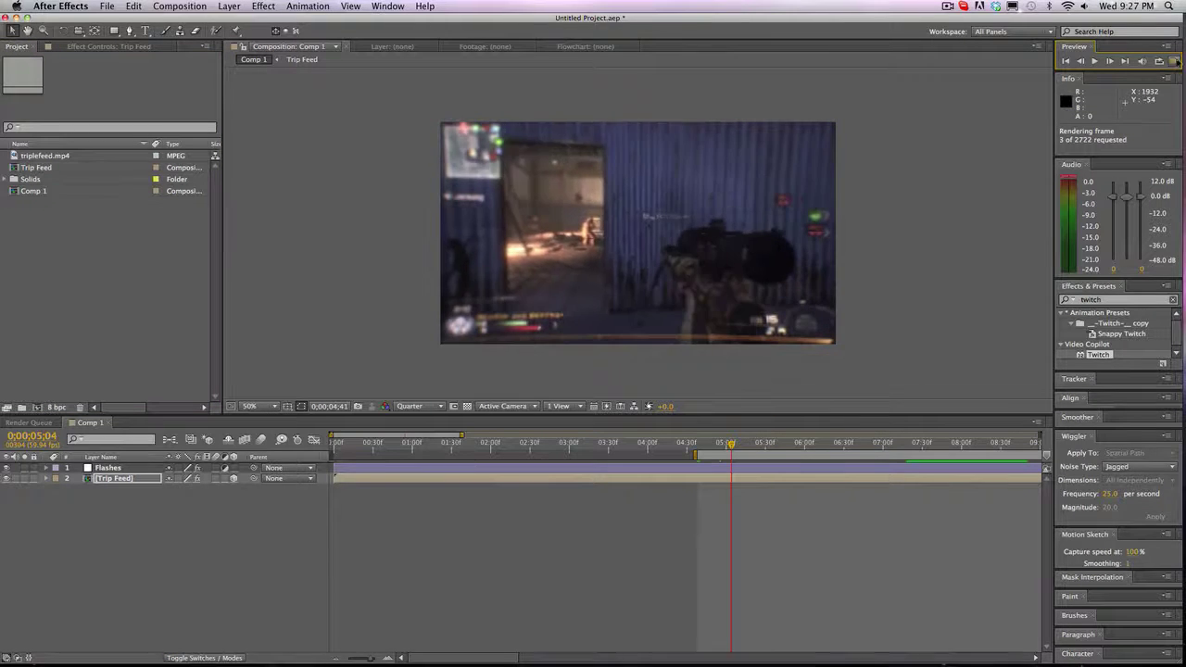
Stop the preview, move the current time to 0;00;05;59, and preview from there.
{"action": "left_click", "coordinate": [1173, 61]}
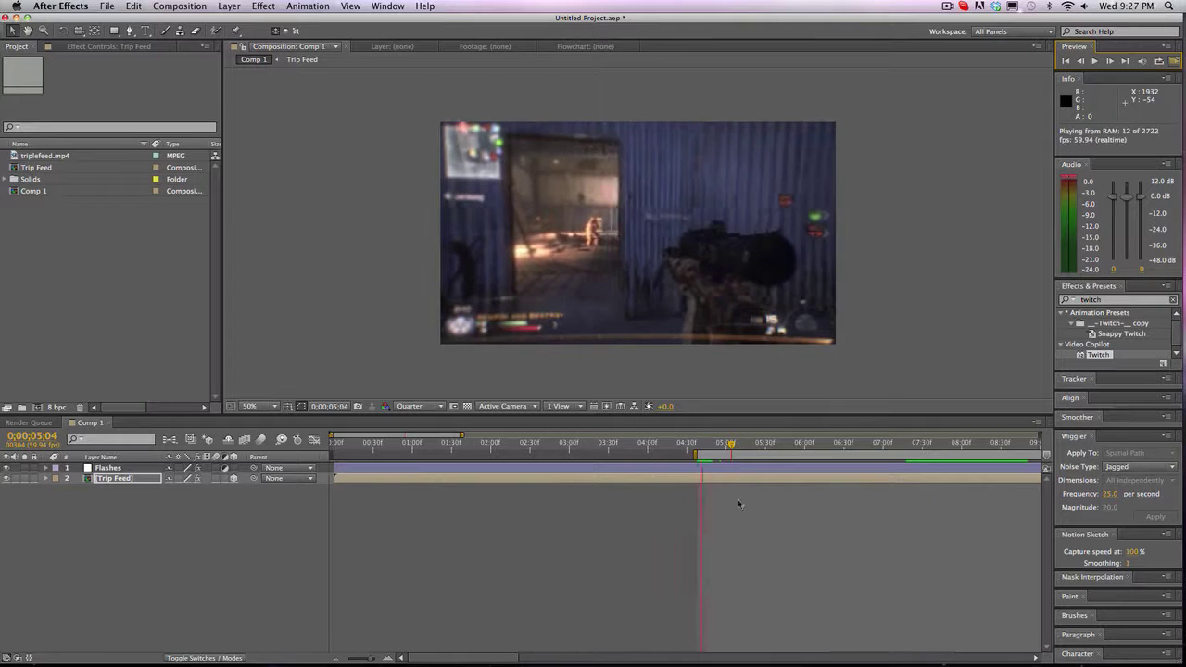
{"action": "left_click", "coordinate": [773, 446]}
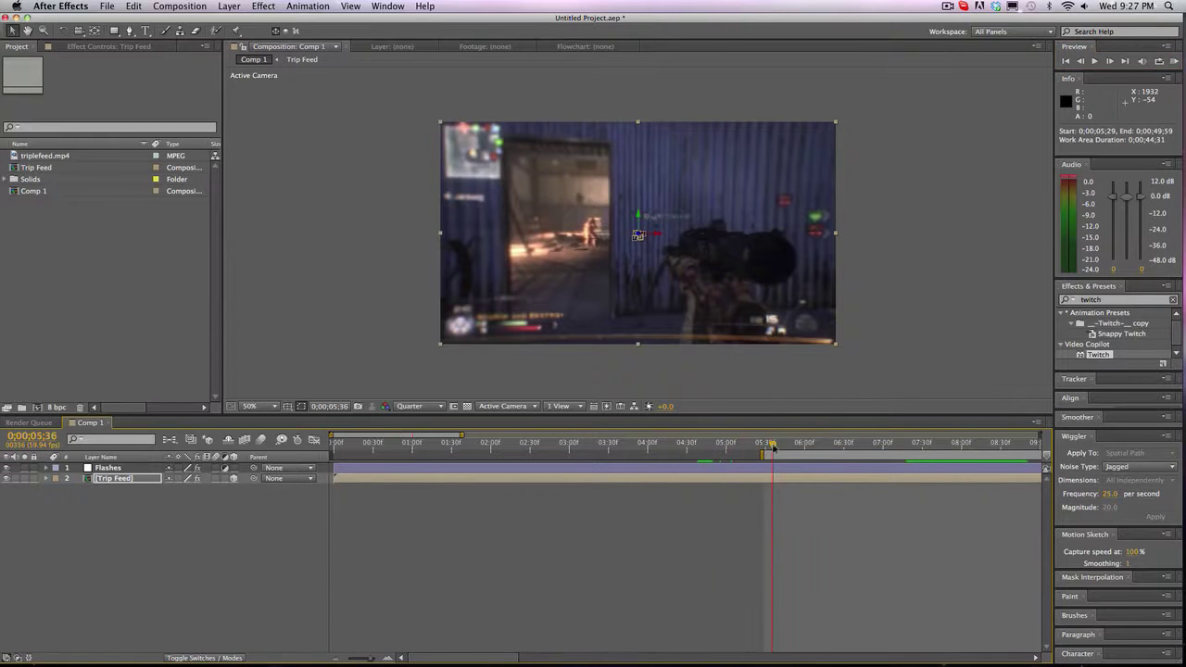
{"action": "left_click_drag", "start_coordinate": [772, 445], "coordinate": [802, 445]}
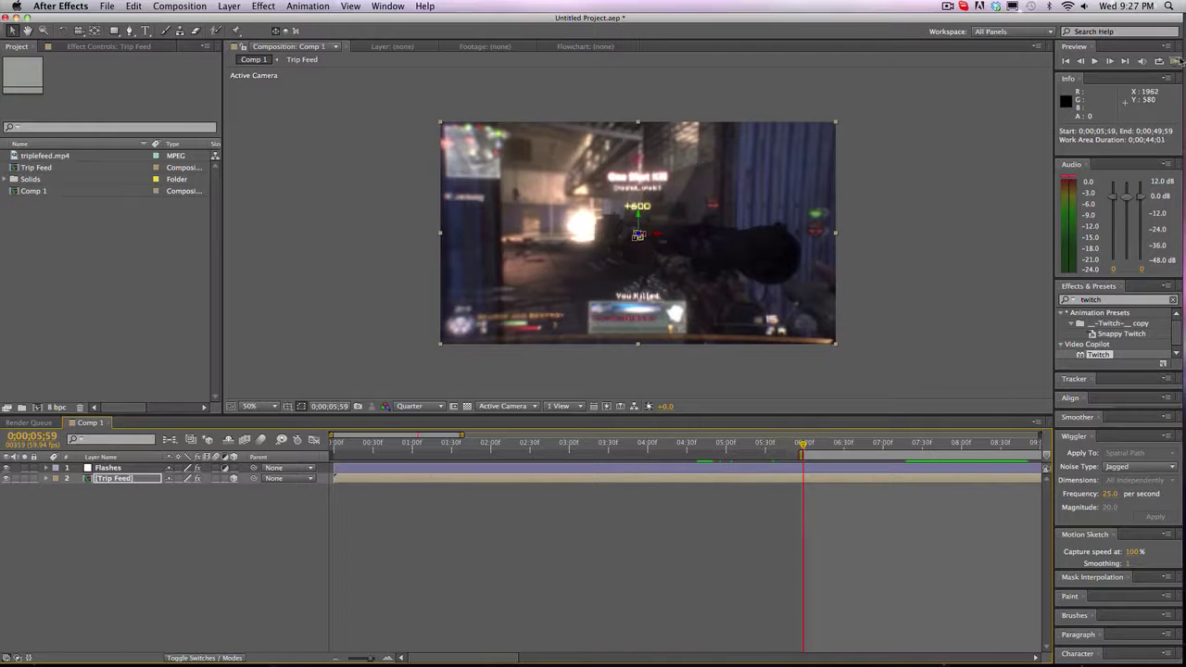
{"action": "left_click", "coordinate": [1173, 60]}
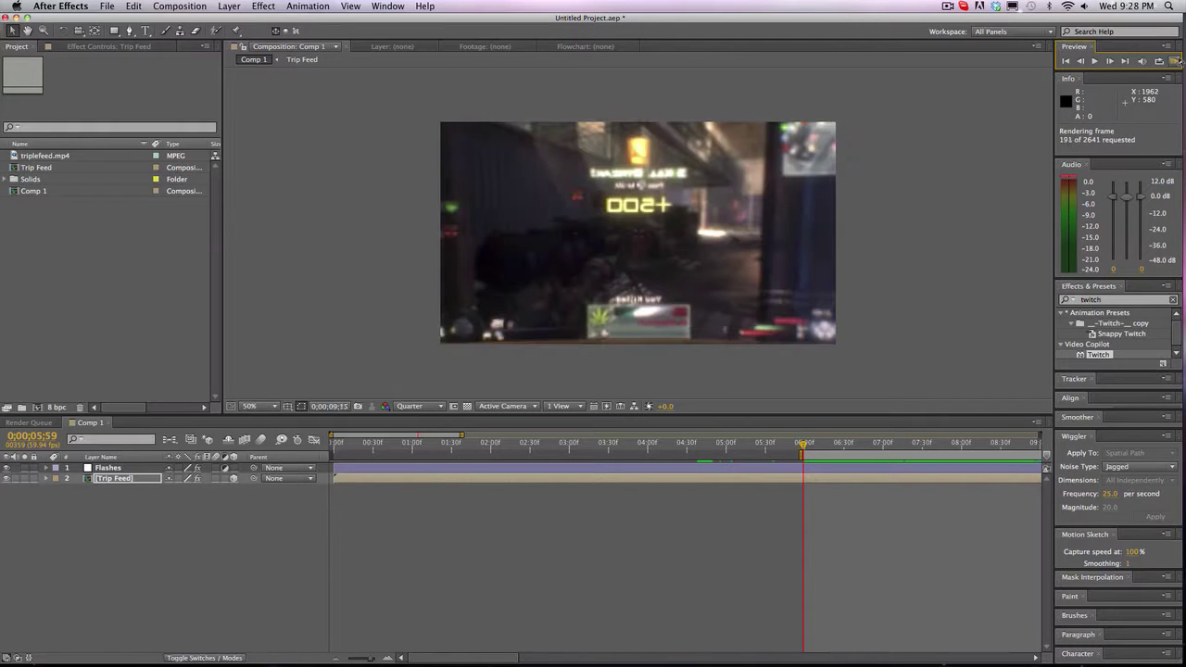
Play back the rendered frames, stop, and scrub the scoped-in shot to about 0;00;07;24.
{"action": "left_click", "coordinate": [1178, 59]}
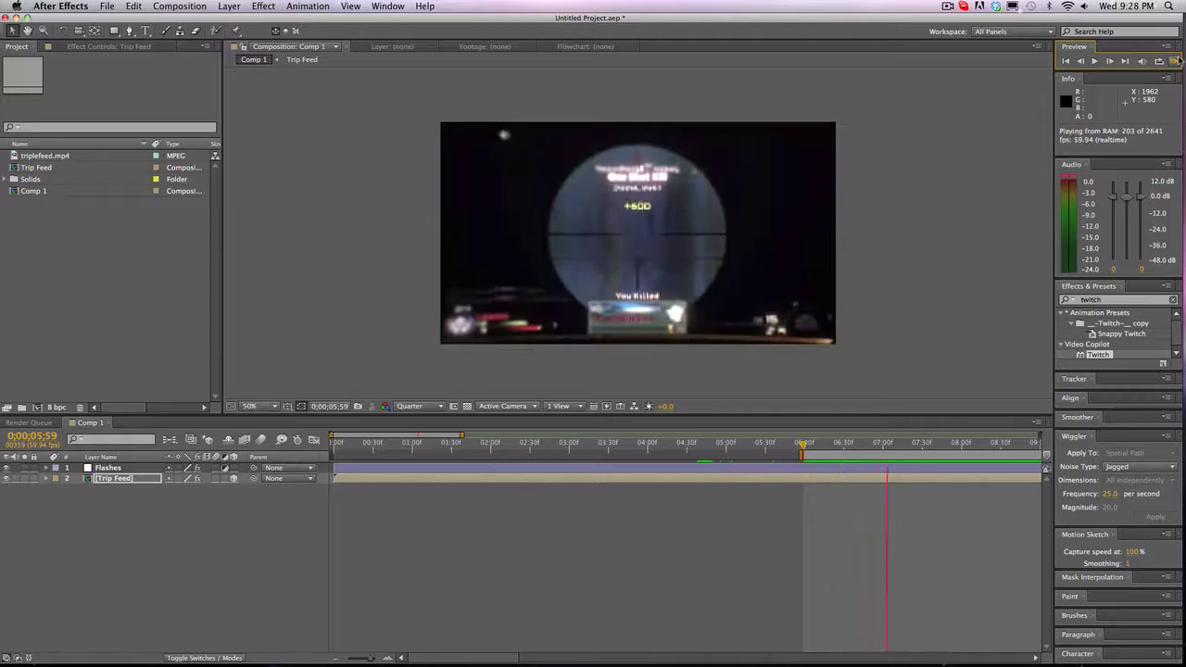
{"action": "left_click", "coordinate": [1178, 59]}
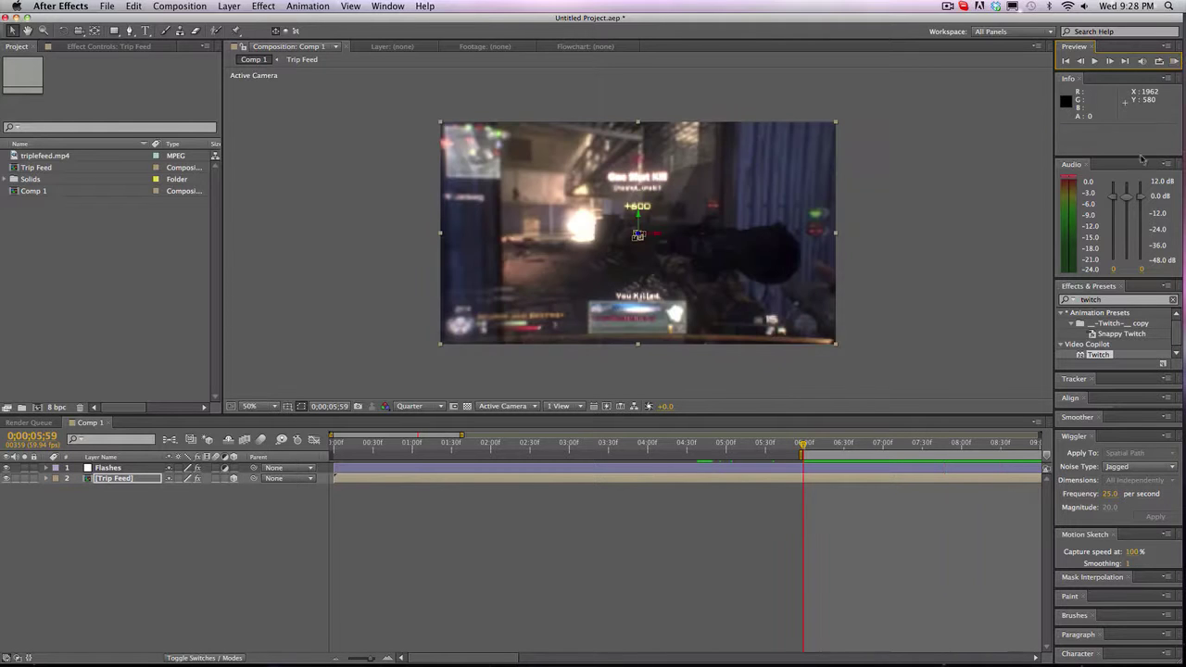
{"action": "left_click", "coordinate": [888, 445]}
{"action": "left_click_drag", "start_coordinate": [888, 445], "coordinate": [919, 447]}
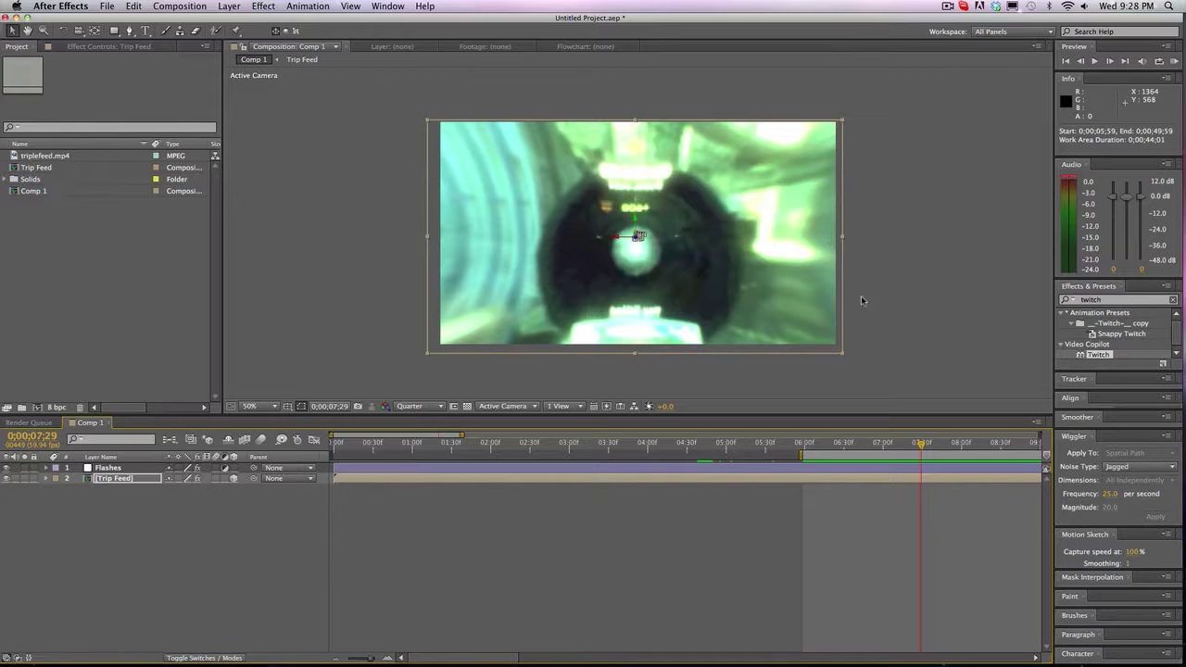
Show layer source names, check Adjustment Layer 1's Levels channel stays RGB, and collapse Levels.
{"action": "left_click", "coordinate": [132, 458]}
{"action": "left_click", "coordinate": [130, 468]}
{"action": "left_click", "coordinate": [126, 50]}
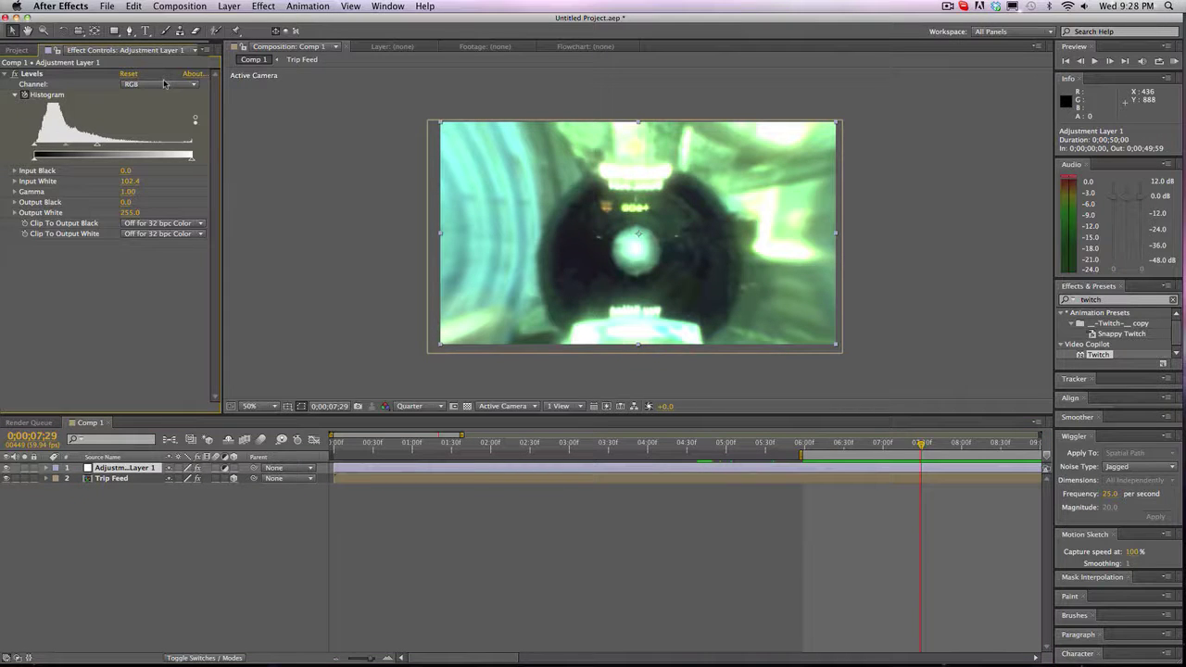
{"action": "left_click", "coordinate": [164, 84]}
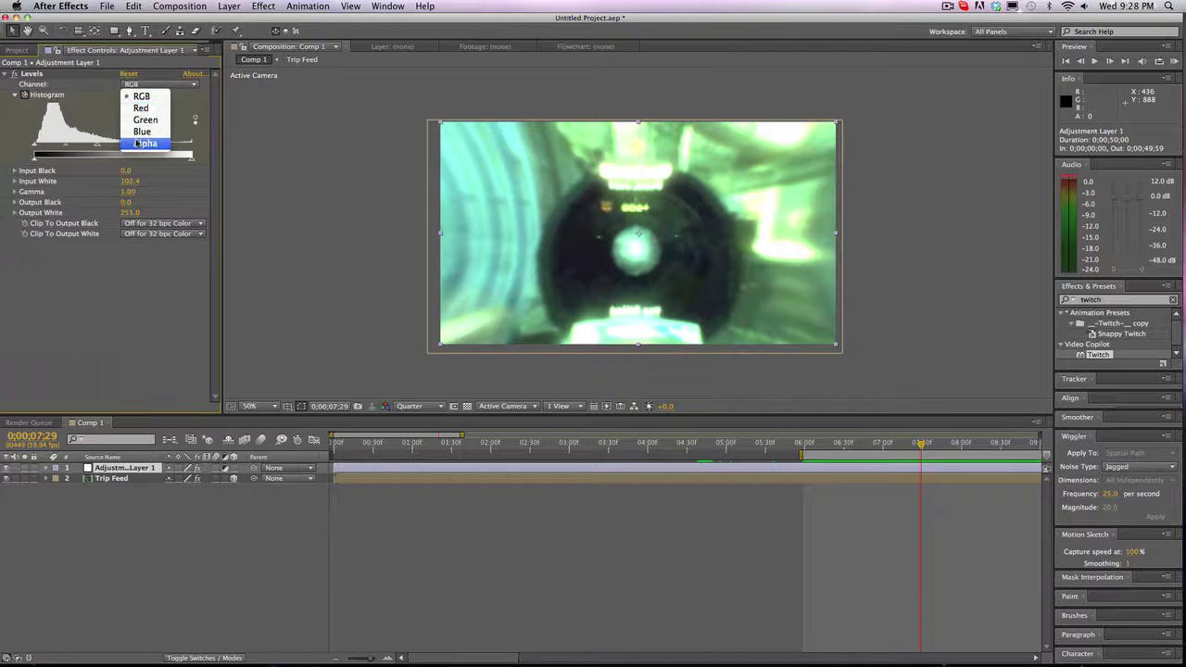
{"action": "left_click", "coordinate": [149, 298]}
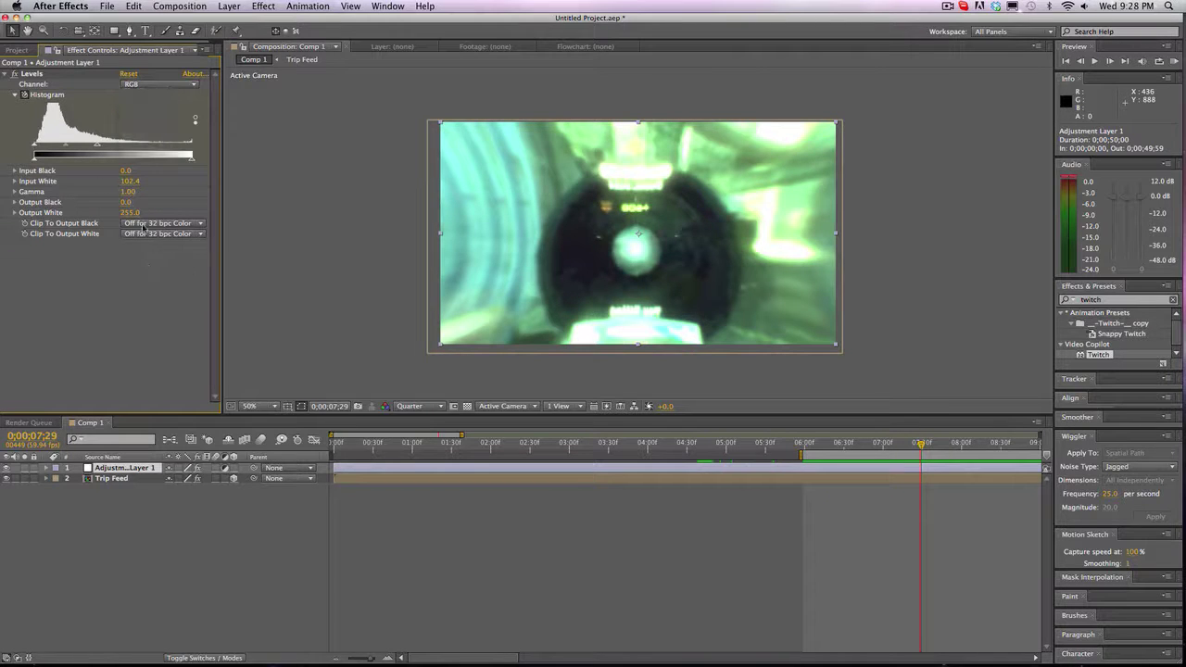
{"action": "left_click", "coordinate": [6, 74]}
{"action": "left_click", "coordinate": [338, 239]}
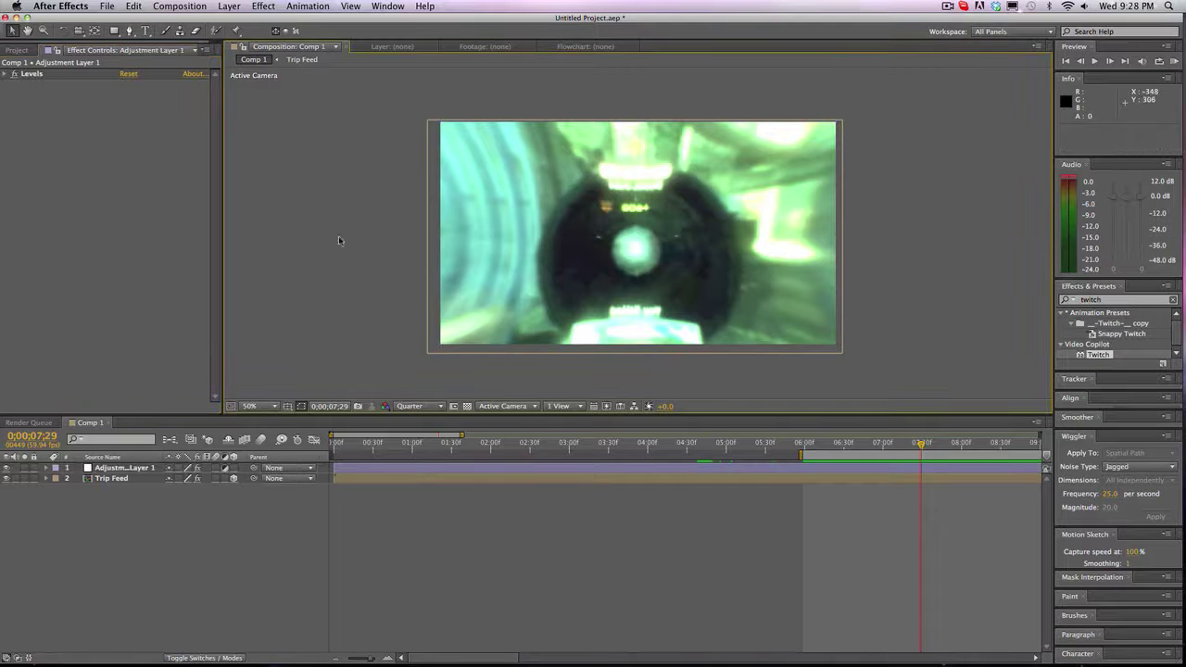
Move the time to 0;00;06;51 and delete Adjustment Layer 1.
{"action": "left_click_drag", "start_coordinate": [866, 449], "coordinate": [870, 446]}
{"action": "left_click", "coordinate": [856, 468]}
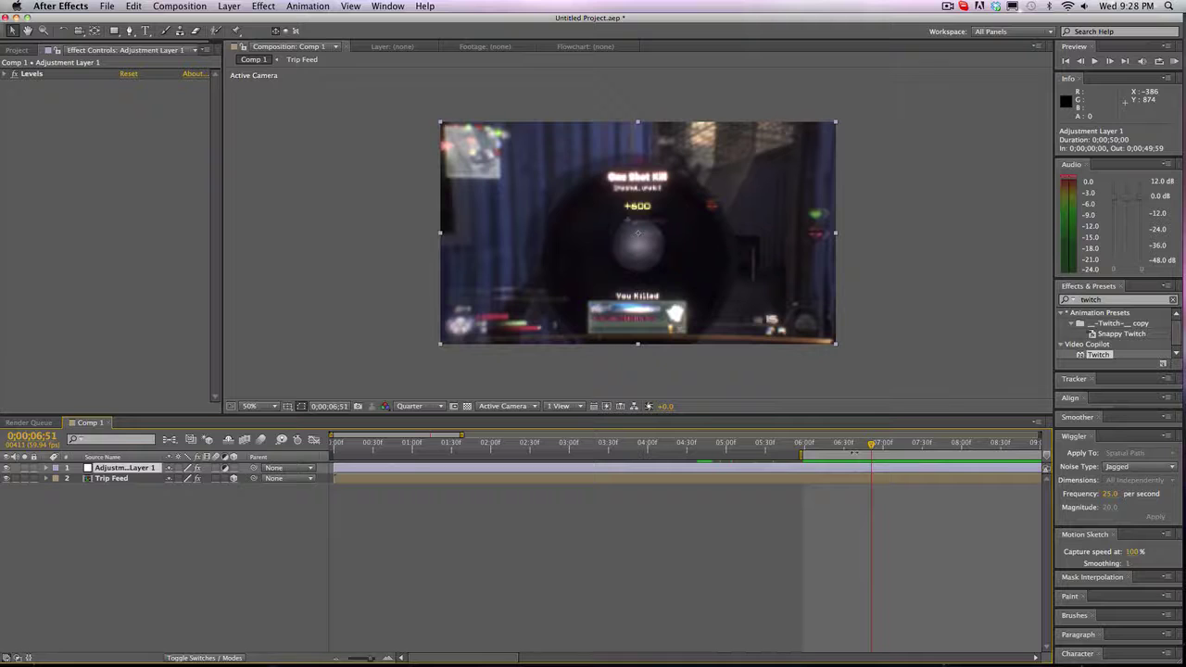
{"action": "key", "text": "Delete"}
Undo the adjustment layer deletion and remove its Levels effect instead.
{"action": "left_click", "coordinate": [225, 5]}
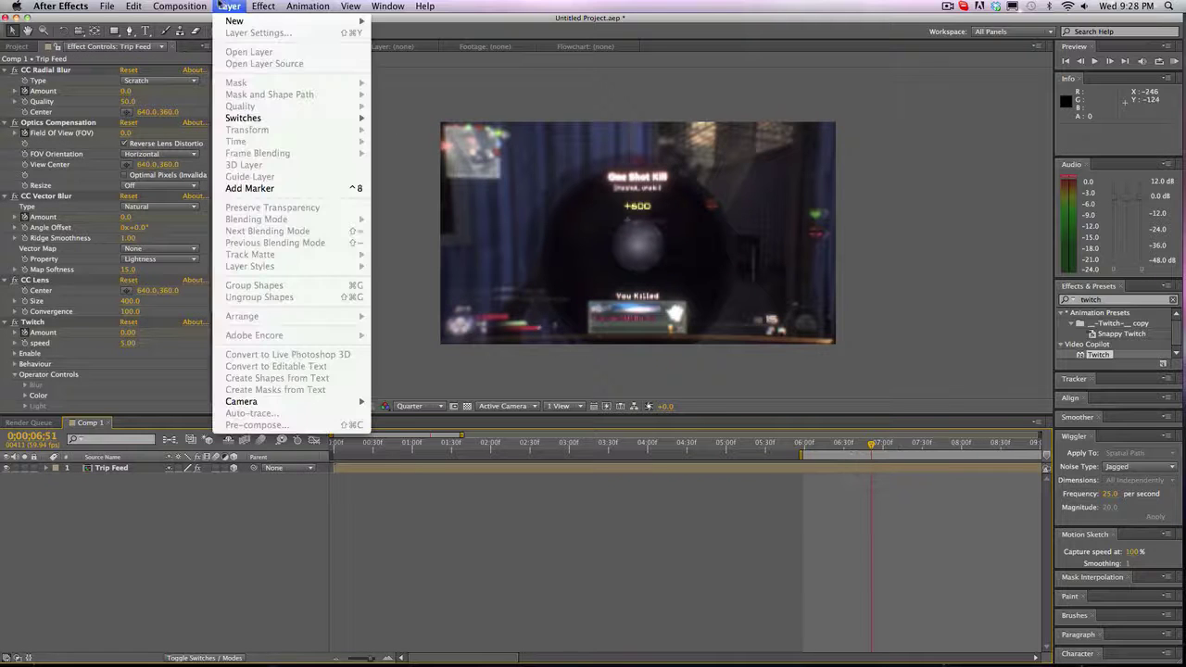
{"action": "left_click", "coordinate": [405, 222]}
{"action": "key", "text": "super+z"}
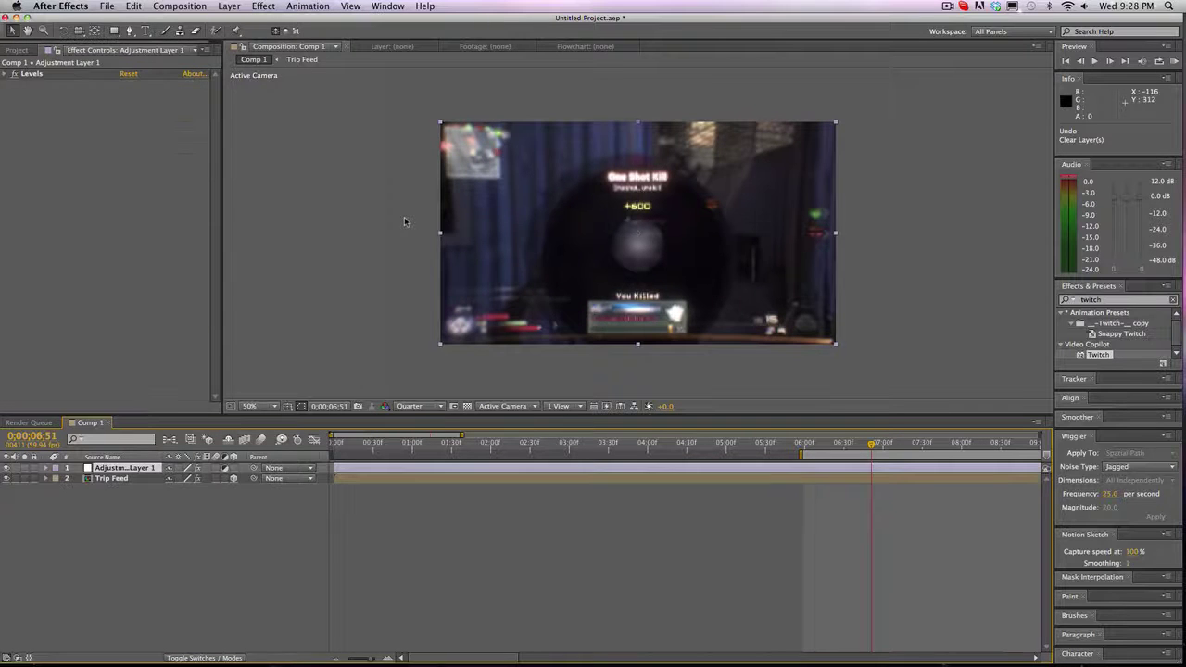
{"action": "left_click", "coordinate": [31, 73]}
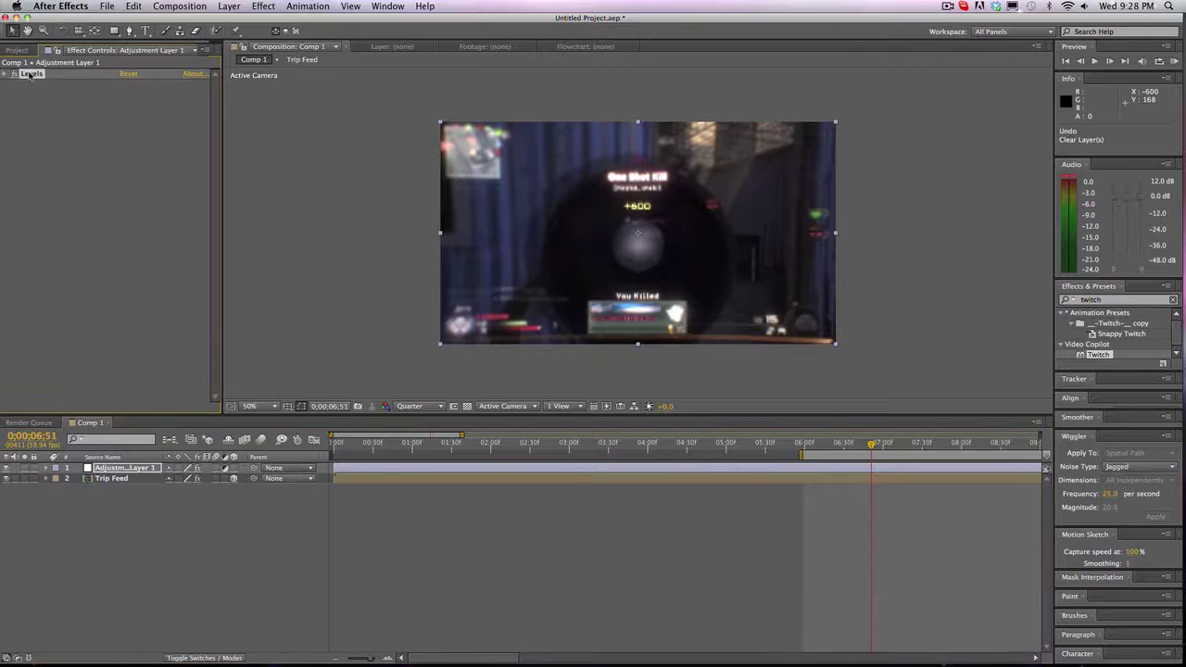
{"action": "key", "text": "Delete"}
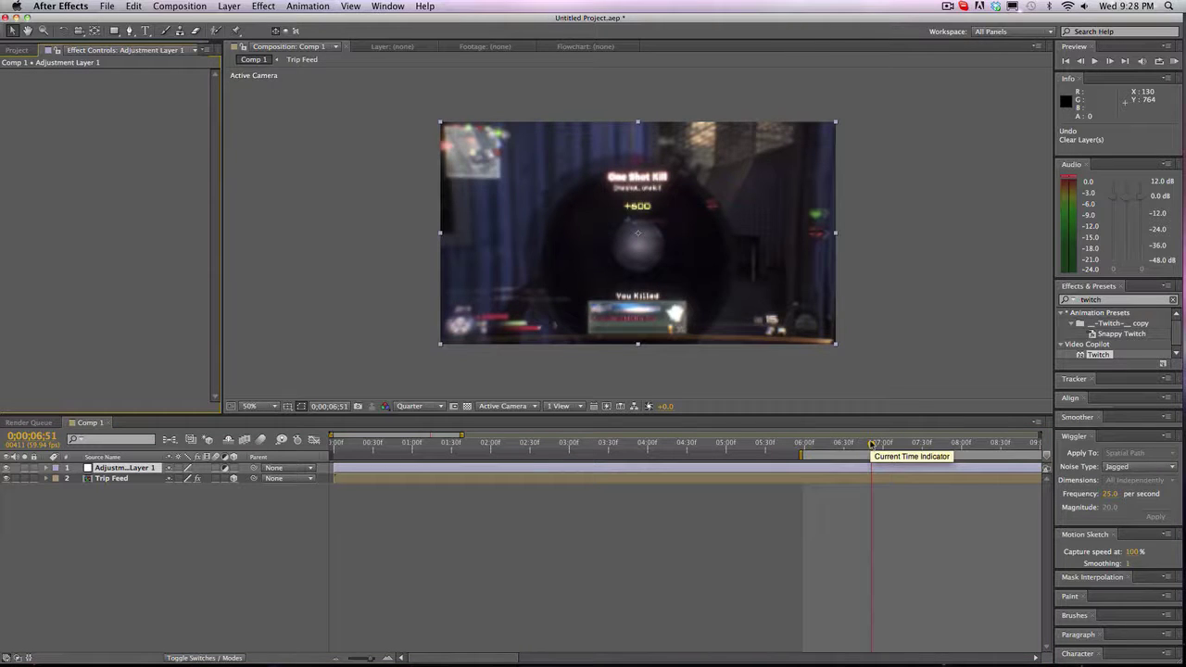
Step the current time frame by frame from 0;00;07;00 to 0;00;07;26.
{"action": "left_click_drag", "start_coordinate": [871, 444], "coordinate": [883, 445]}
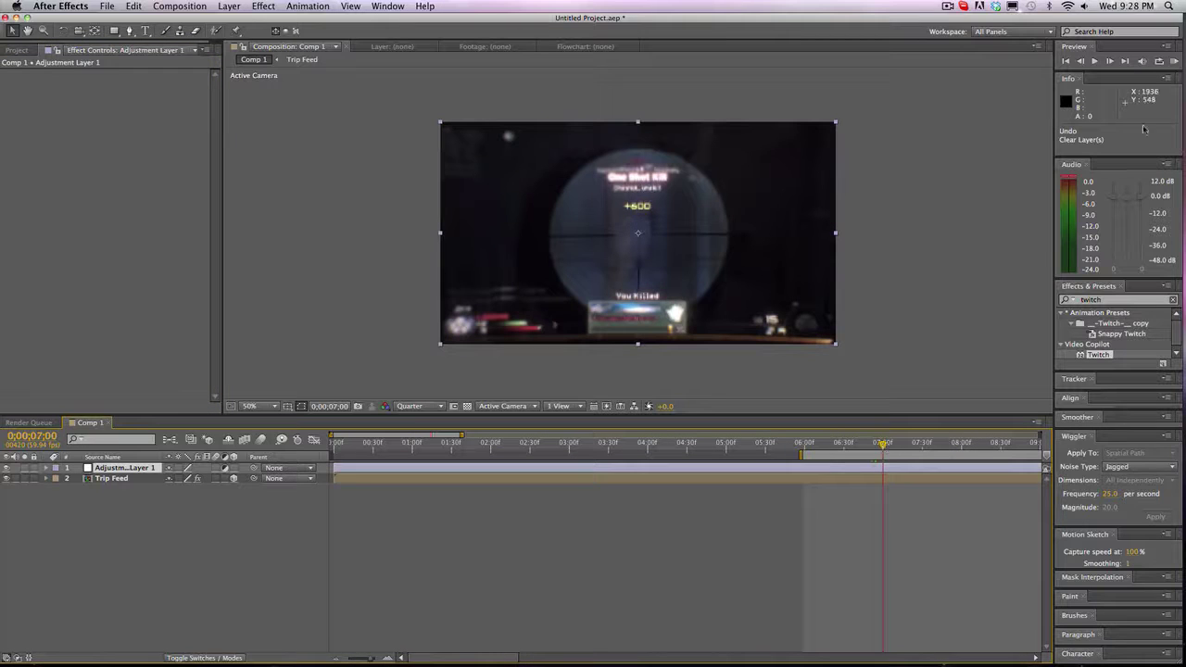
{"action": "left_click", "coordinate": [1109, 61]}
{"action": "left_click", "coordinate": [1109, 60]}
{"action": "left_click", "coordinate": [1109, 60]}
{"action": "left_click", "coordinate": [1109, 60]}
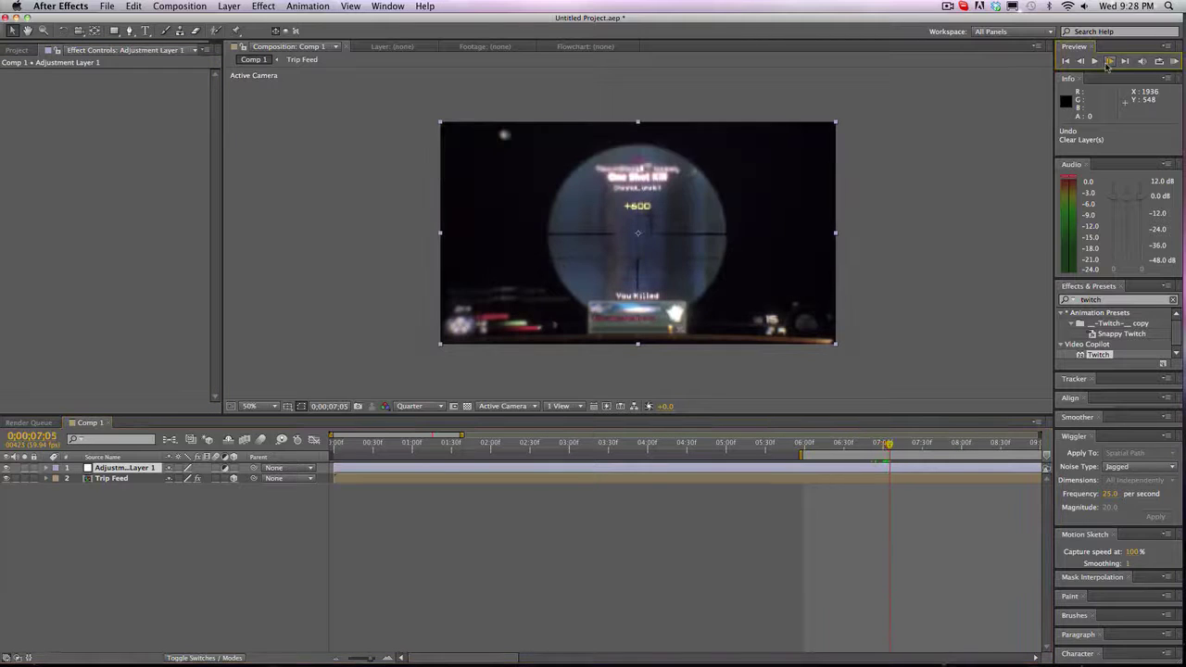
{"action": "left_click", "coordinate": [1108, 60]}
{"action": "left_click", "coordinate": [1109, 61]}
{"action": "left_click", "coordinate": [1109, 61]}
{"action": "left_click", "coordinate": [1109, 60]}
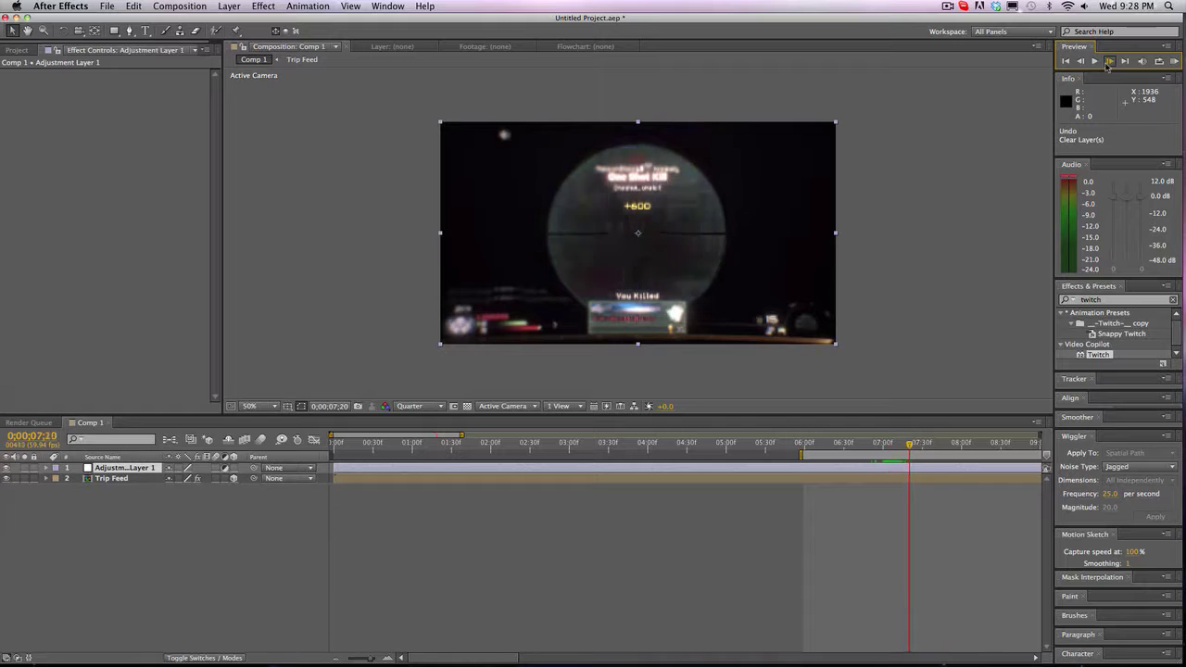
{"action": "left_click", "coordinate": [1107, 62]}
{"action": "left_click", "coordinate": [1108, 62]}
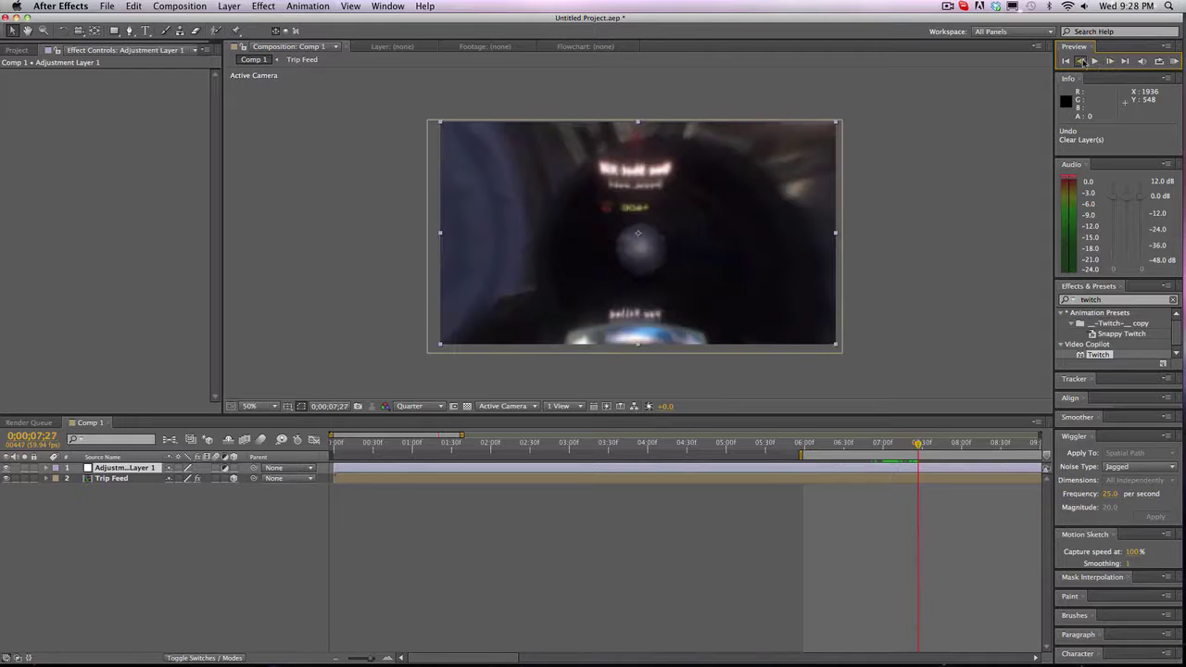
Search the effects for 'levels' and apply Levels to the adjustment layer.
{"action": "left_click", "coordinate": [1112, 299]}
{"action": "type", "text": "levels"}
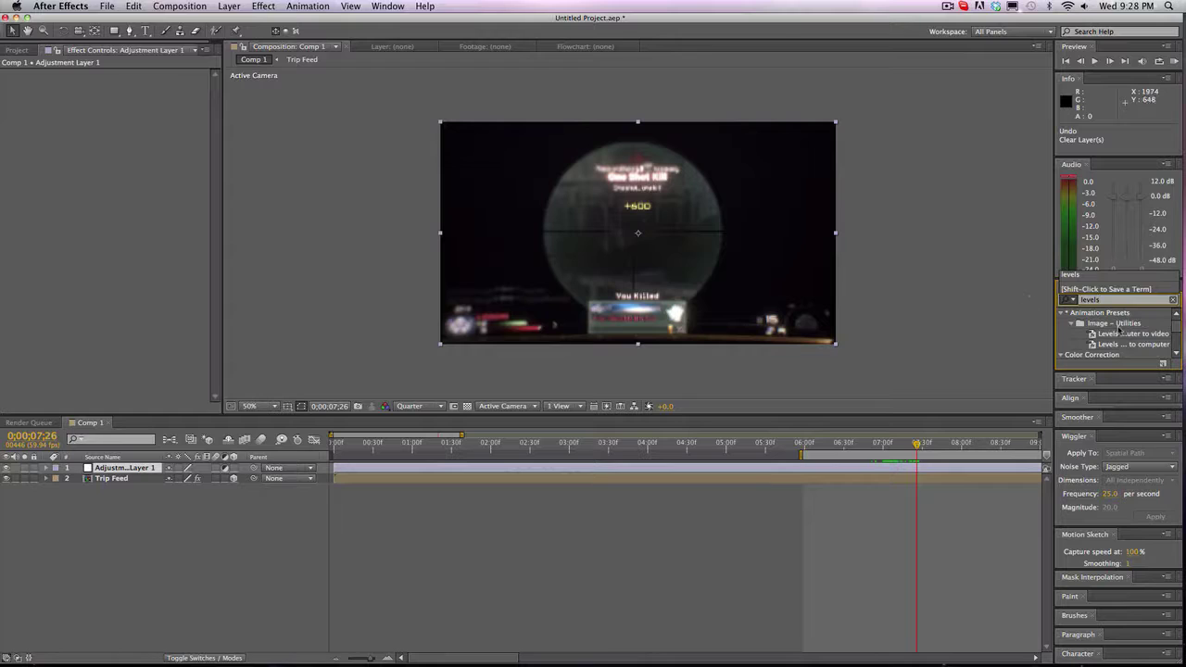
{"action": "scroll", "coordinate": [1112, 334], "scroll_direction": "down", "scroll_amount": 2}
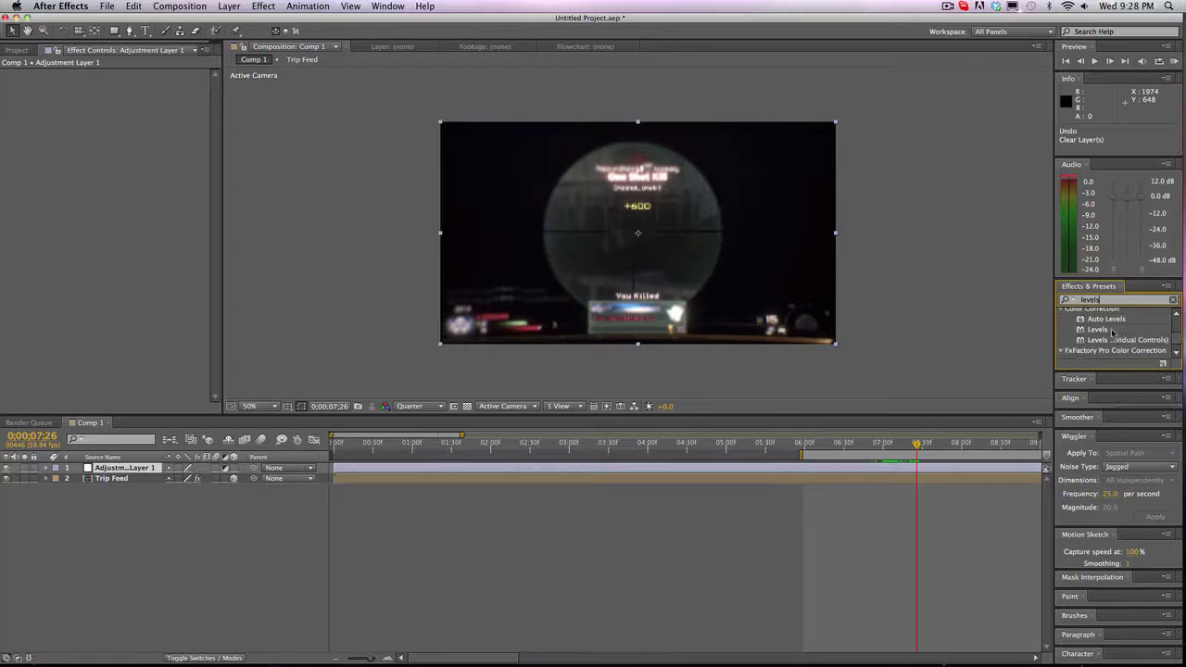
{"action": "left_click", "coordinate": [1098, 330]}
{"action": "left_click_drag", "start_coordinate": [1109, 333], "coordinate": [930, 471]}
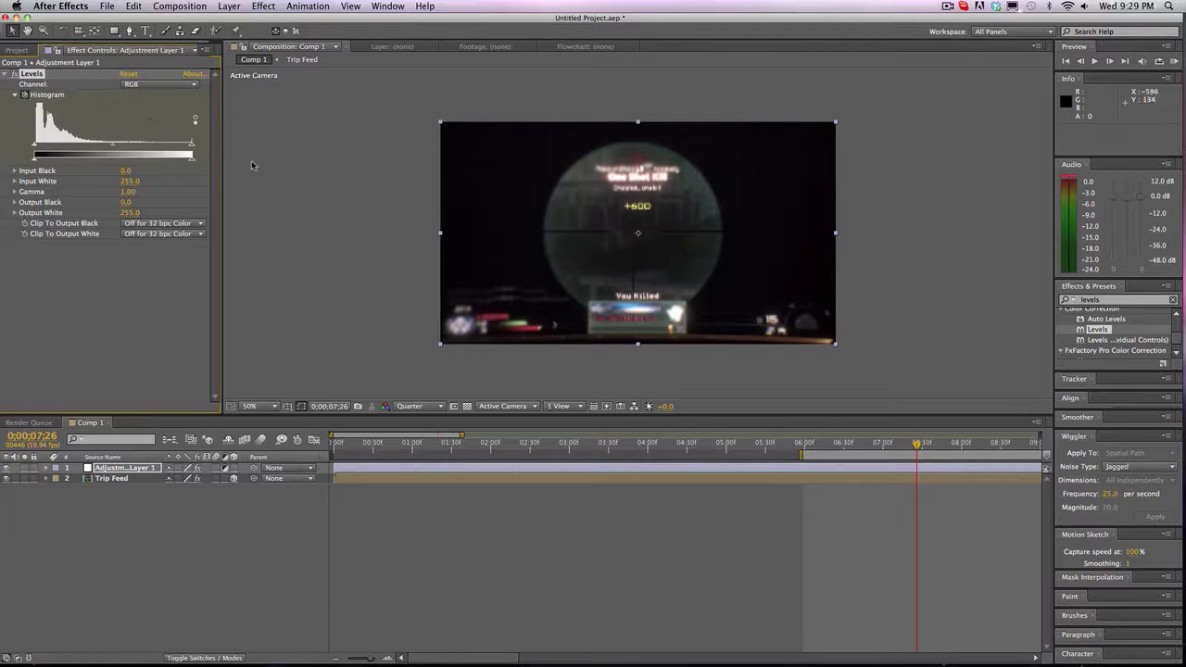
Lower Levels Input White to 153 and advance one frame.
{"action": "mouse_move", "coordinate": [192, 148]}
{"action": "left_mouse_down"}
{"action": "mouse_move", "coordinate": [129, 148]}
{"action": "mouse_move", "coordinate": [209, 150]}
{"action": "left_mouse_up"}
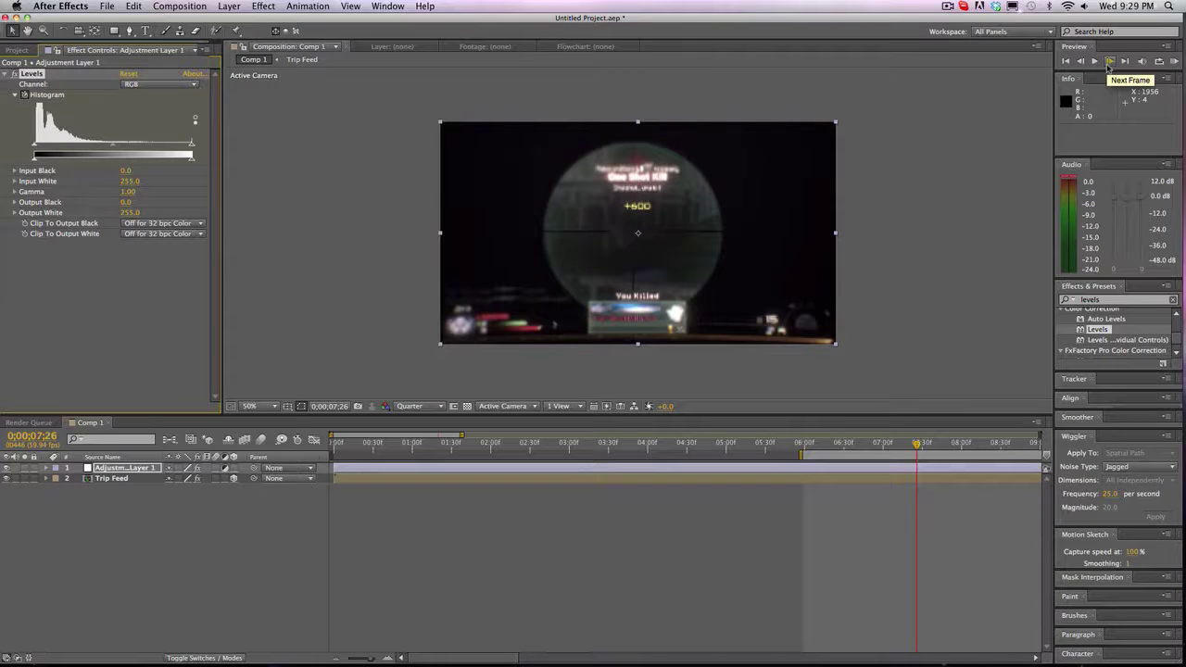
{"action": "left_click", "coordinate": [1108, 62]}
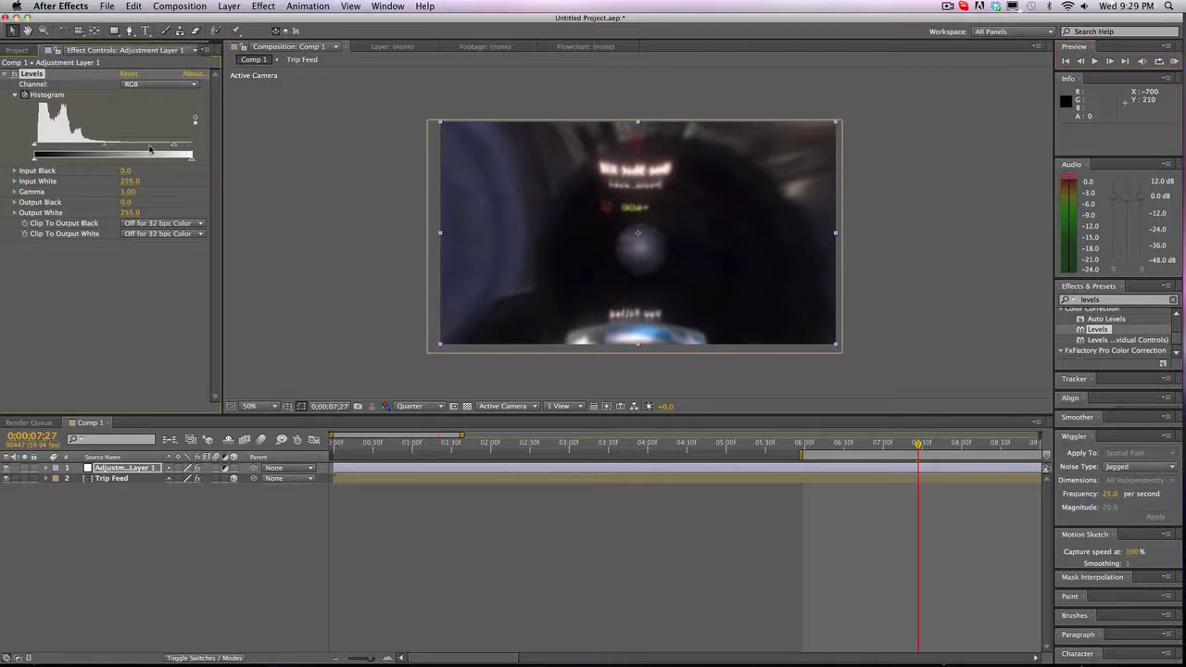
{"action": "mouse_move", "coordinate": [192, 148]}
{"action": "left_mouse_down"}
{"action": "mouse_move", "coordinate": [129, 147]}
{"action": "mouse_move", "coordinate": [192, 148]}
{"action": "left_mouse_up"}
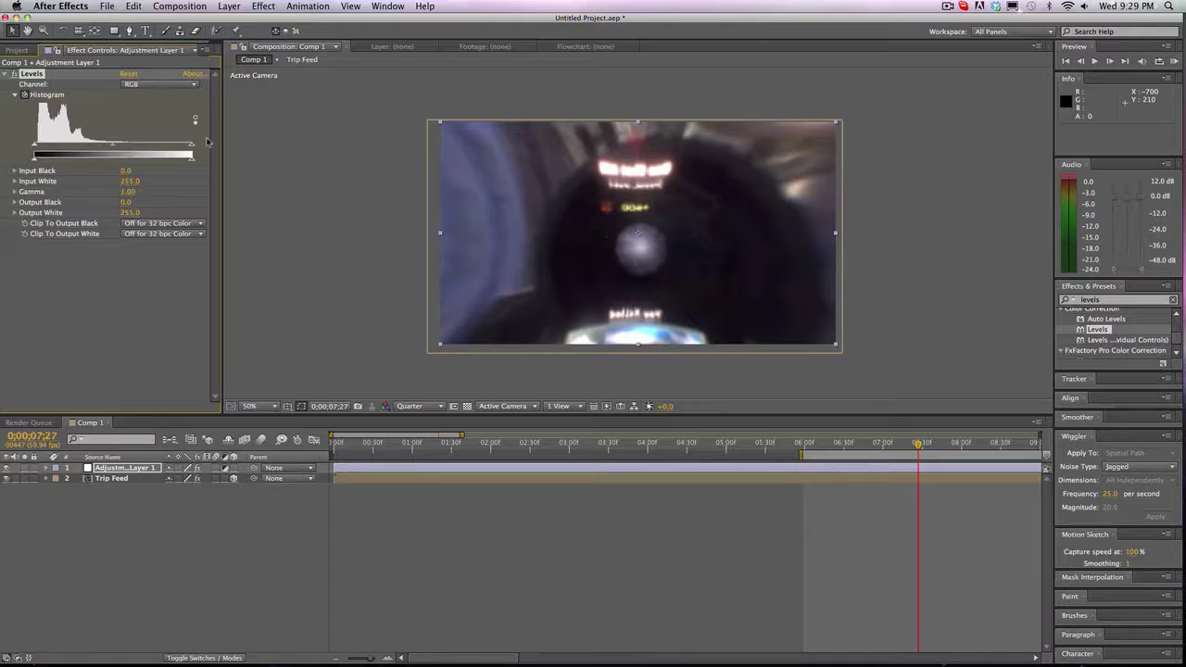
Switch the Levels channel to Green and lower Green Input White to about 123.
{"action": "left_click", "coordinate": [170, 88]}
{"action": "left_click", "coordinate": [153, 132]}
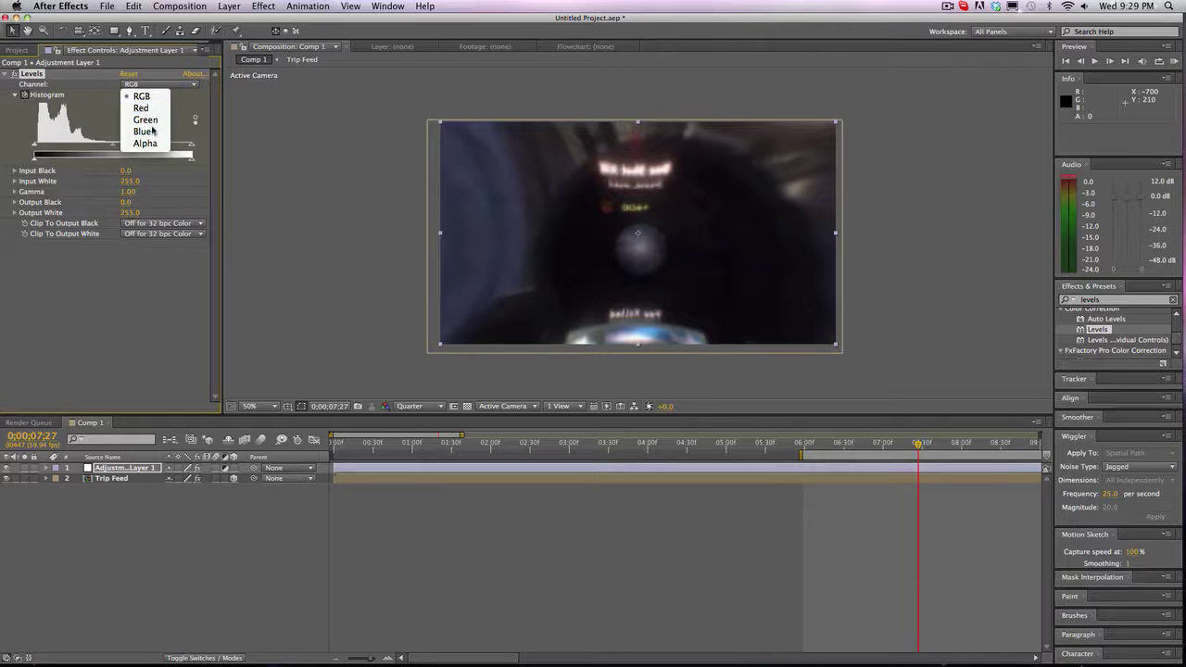
{"action": "left_click", "coordinate": [154, 88]}
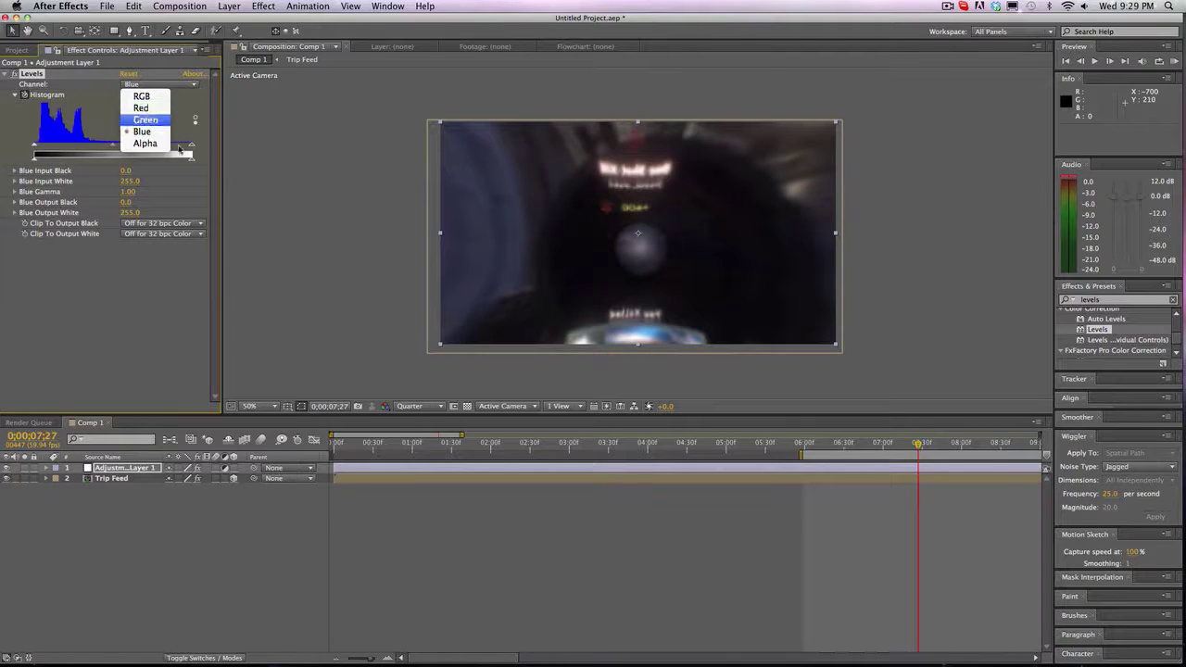
{"action": "left_click", "coordinate": [145, 120]}
{"action": "left_click_drag", "start_coordinate": [192, 148], "coordinate": [111, 146]}
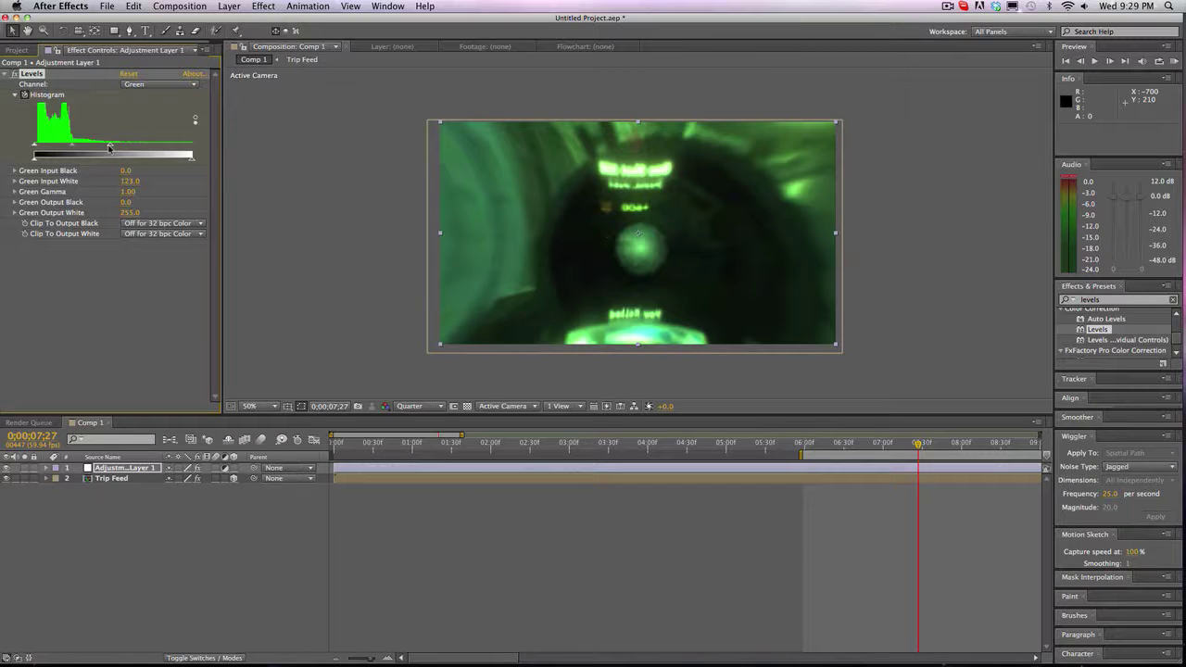
Return to the RGB channel and lower RGB Input White to 127.
{"action": "left_click", "coordinate": [145, 85]}
{"action": "left_click", "coordinate": [139, 95]}
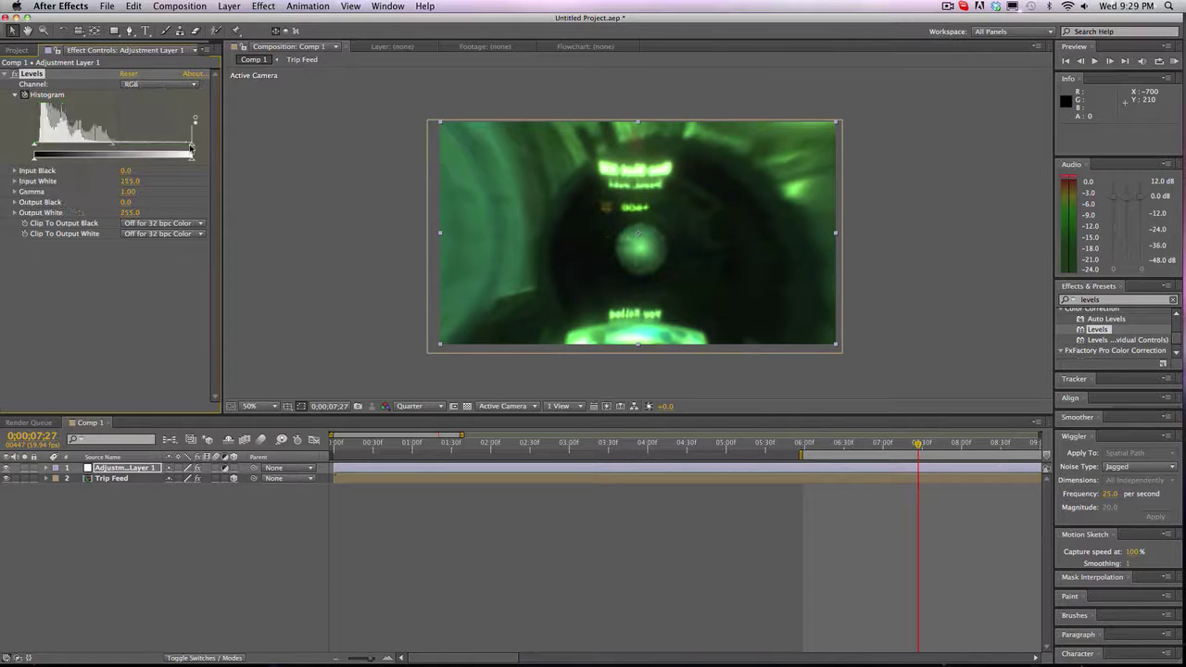
{"action": "left_click_drag", "start_coordinate": [192, 147], "coordinate": [113, 149]}
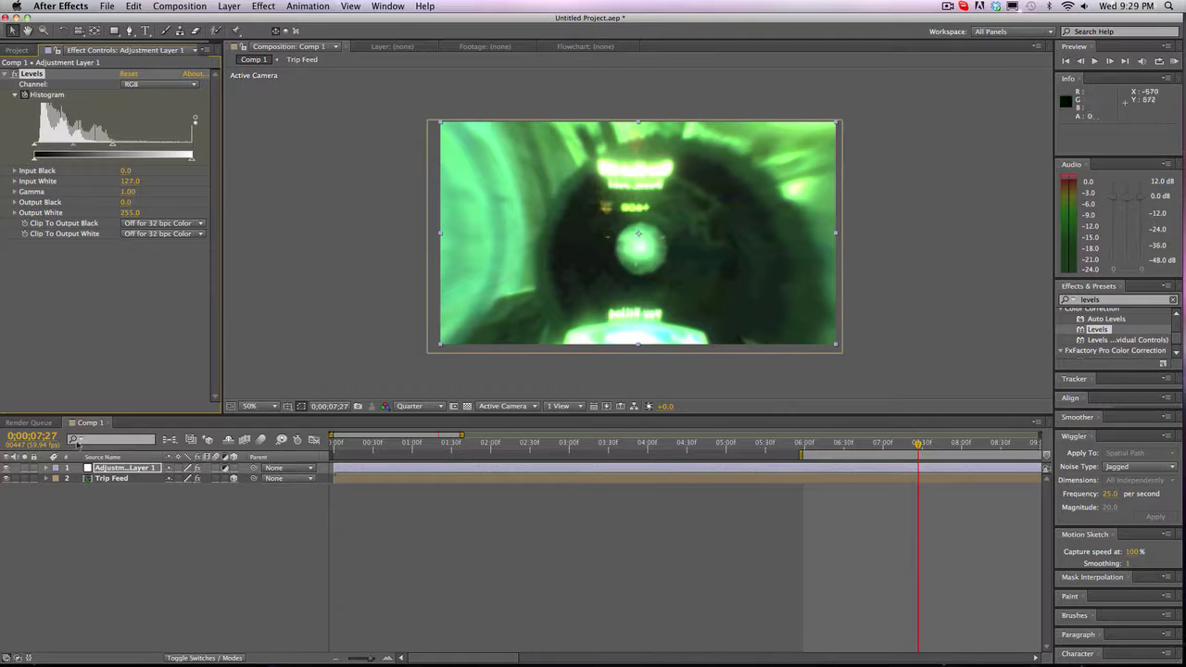
Expand Trip Feed to view its effects, then reselect Adjustment Layer 1's Levels settings.
{"action": "left_click", "coordinate": [46, 478]}
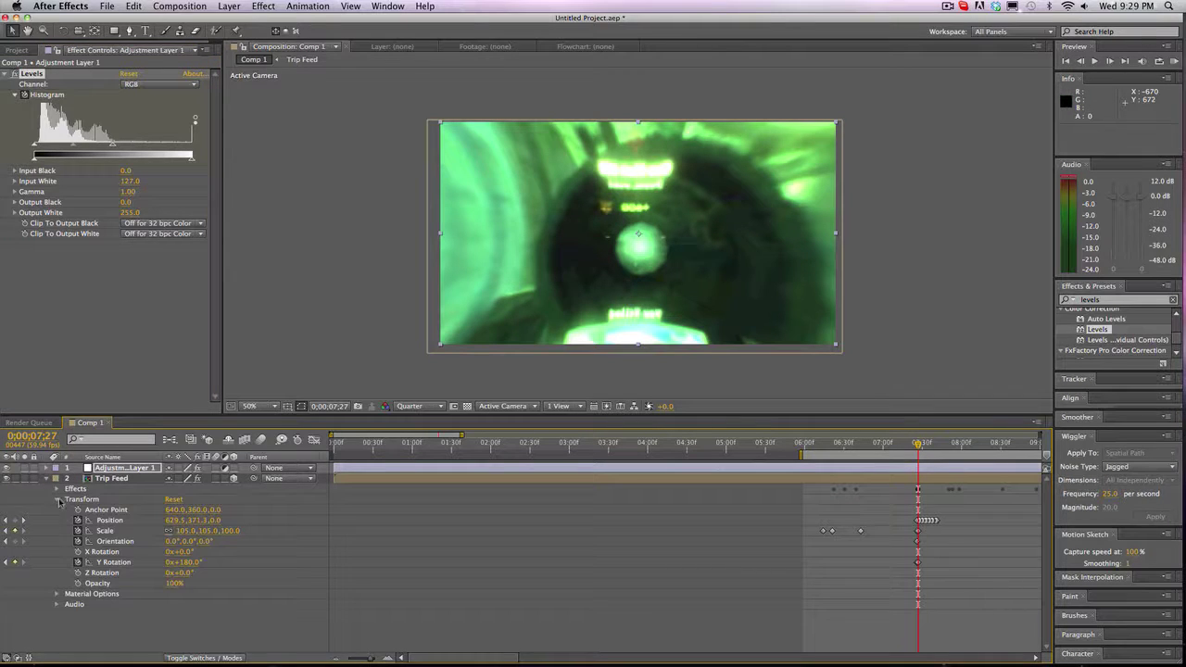
{"action": "left_click", "coordinate": [58, 501]}
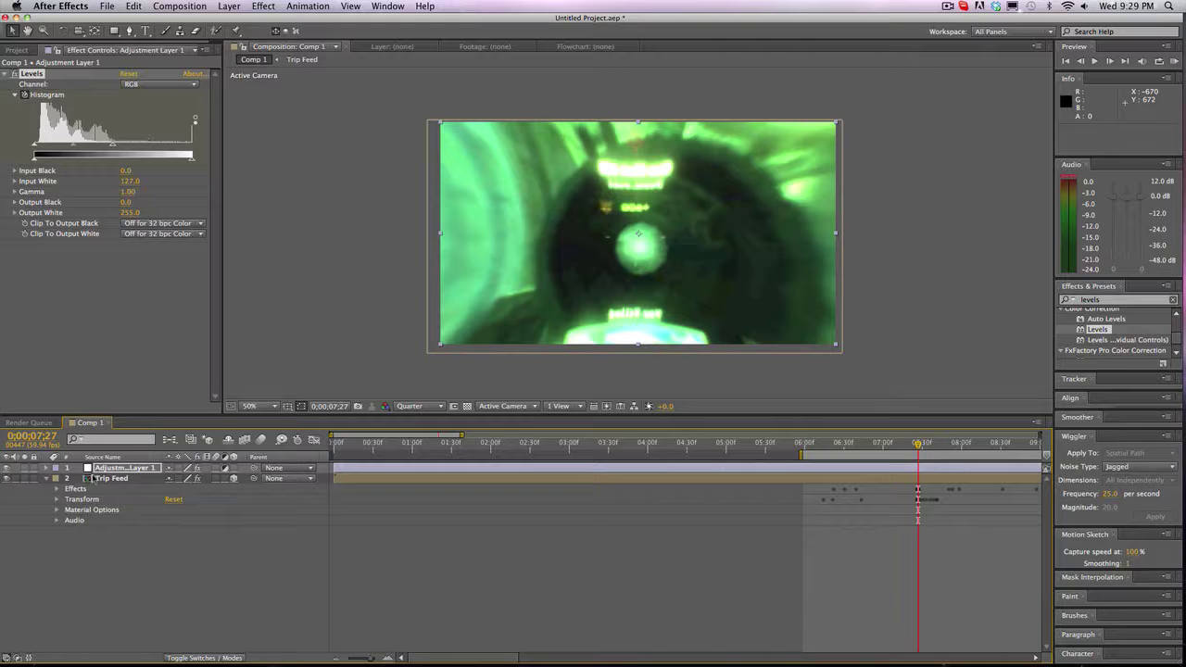
{"action": "left_click", "coordinate": [93, 478]}
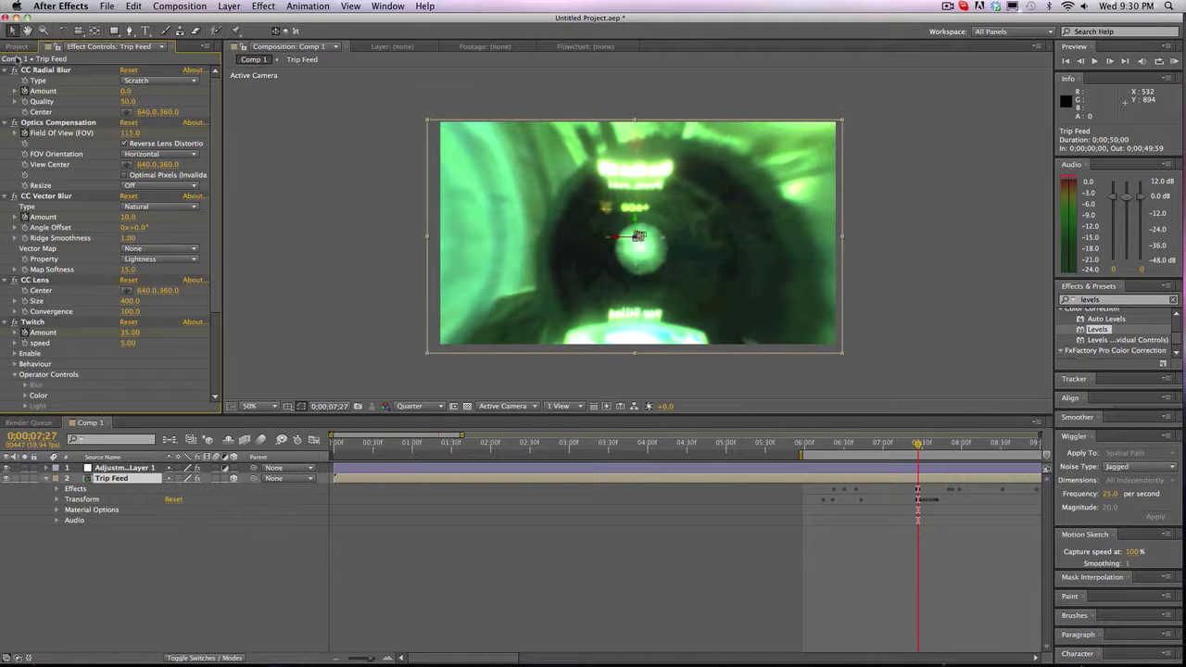
{"action": "left_click", "coordinate": [115, 467]}
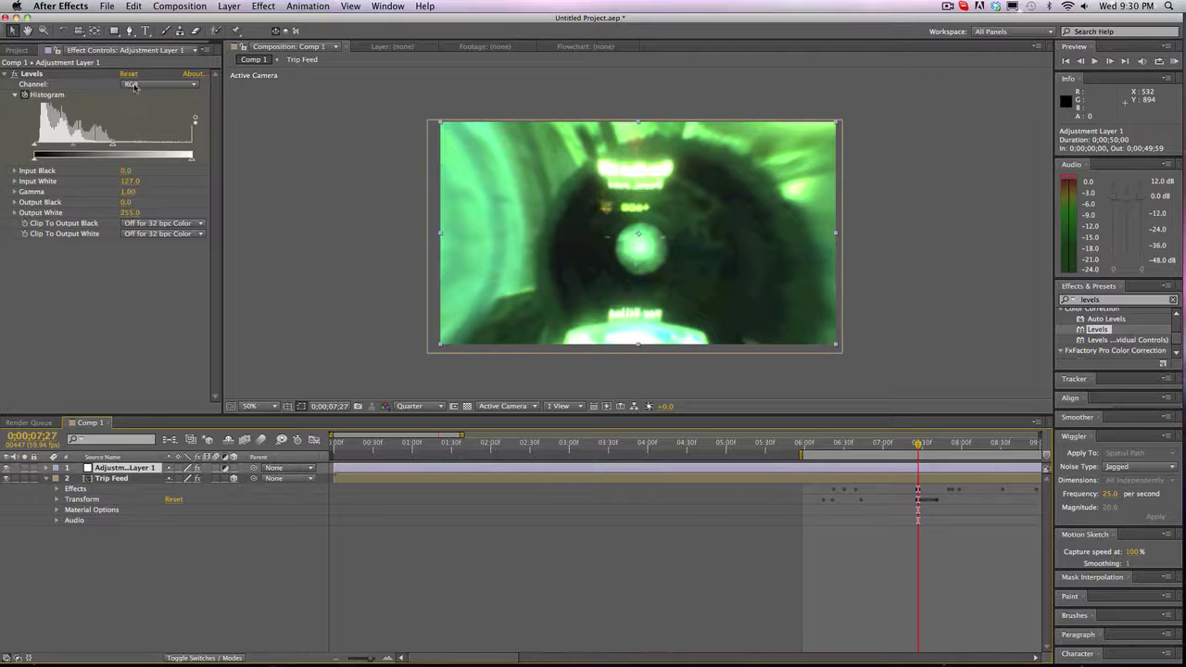
{"action": "left_click", "coordinate": [139, 84]}
Try a blue tint by lowering Blue Input White, then undo it.
{"action": "left_click", "coordinate": [135, 120]}
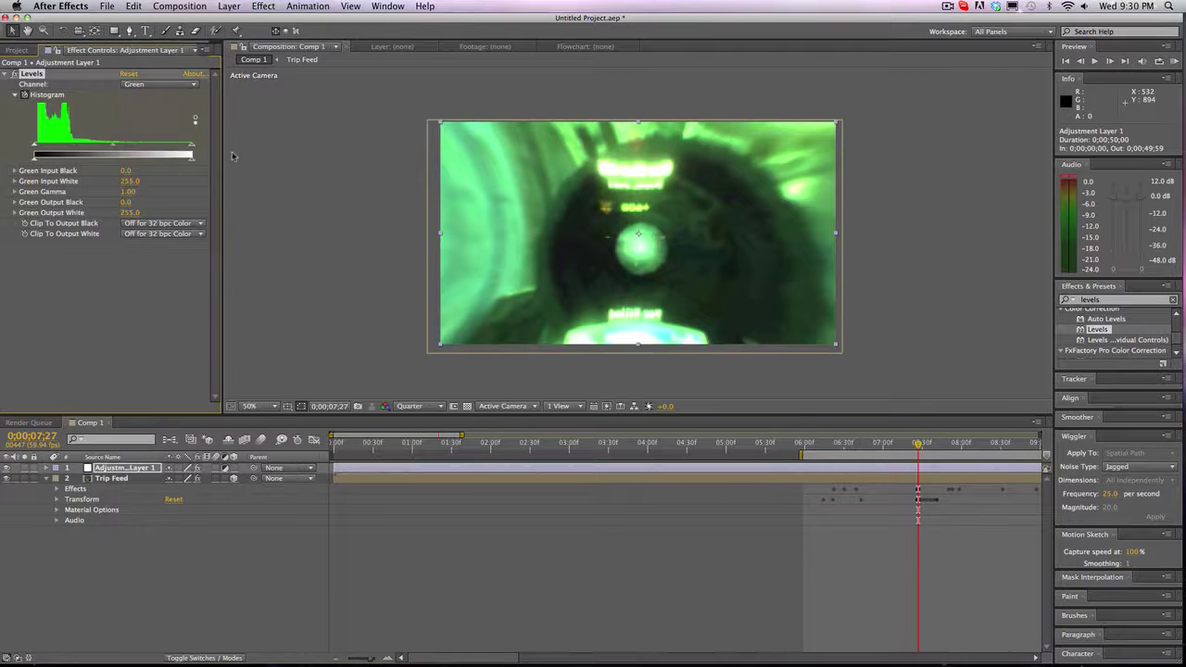
{"action": "left_click", "coordinate": [159, 84]}
{"action": "left_click", "coordinate": [139, 132]}
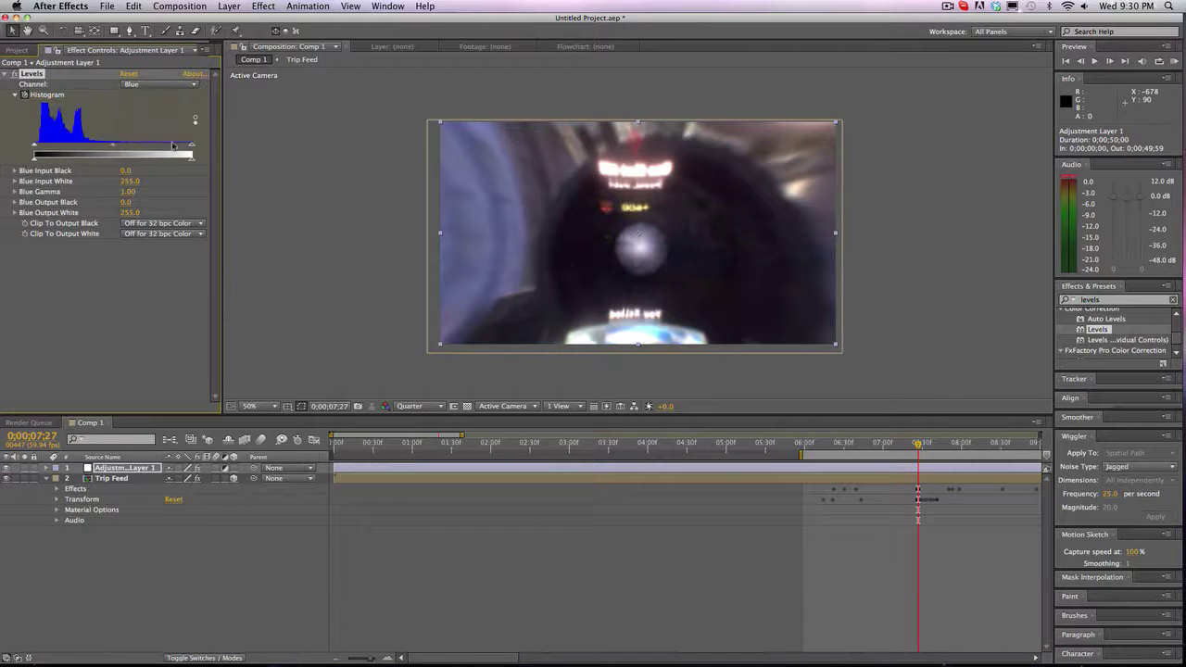
{"action": "left_click_drag", "start_coordinate": [192, 145], "coordinate": [128, 147]}
{"action": "key", "text": "super+z"}
Tint the image red with Red Input White, check a later frame, then reset Red to 255.
{"action": "left_click", "coordinate": [160, 84]}
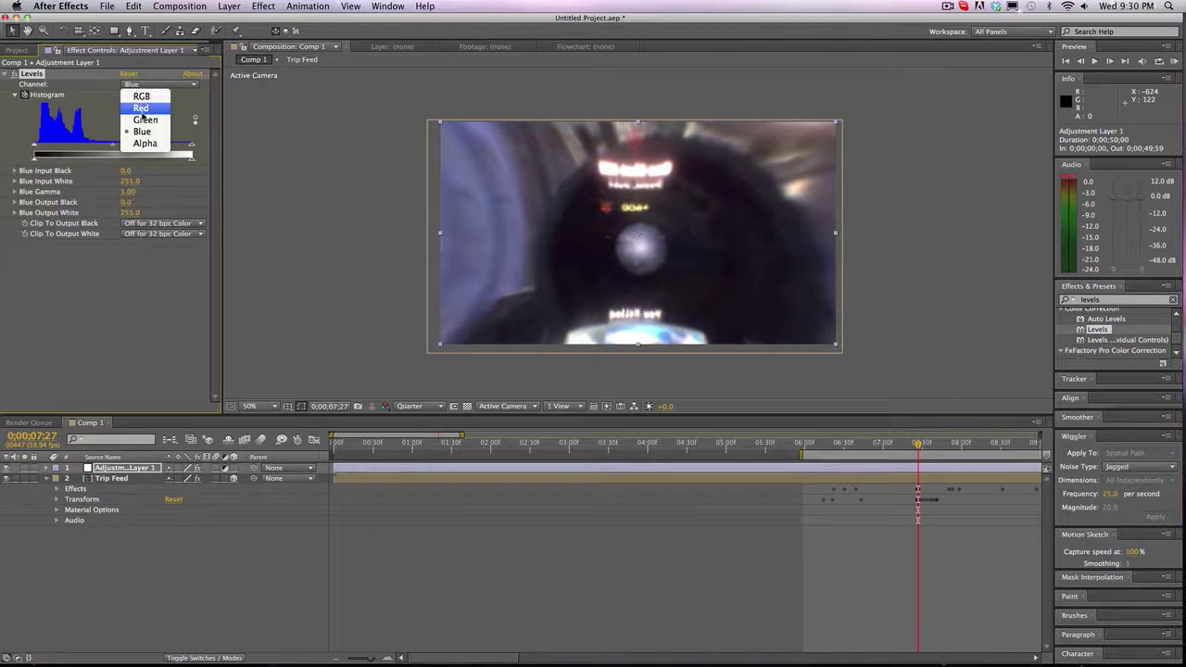
{"action": "left_click", "coordinate": [141, 108]}
{"action": "left_click_drag", "start_coordinate": [191, 146], "coordinate": [129, 145]}
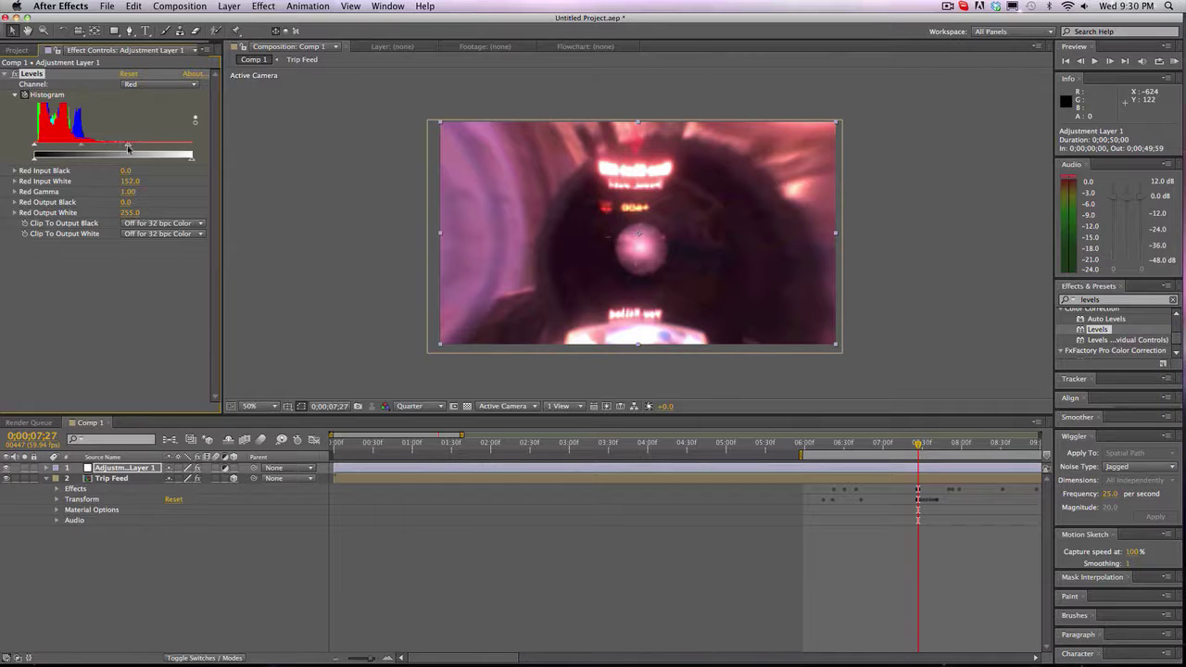
{"action": "left_click_drag", "start_coordinate": [128, 148], "coordinate": [120, 148]}
{"action": "left_click_drag", "start_coordinate": [921, 447], "coordinate": [1003, 447]}
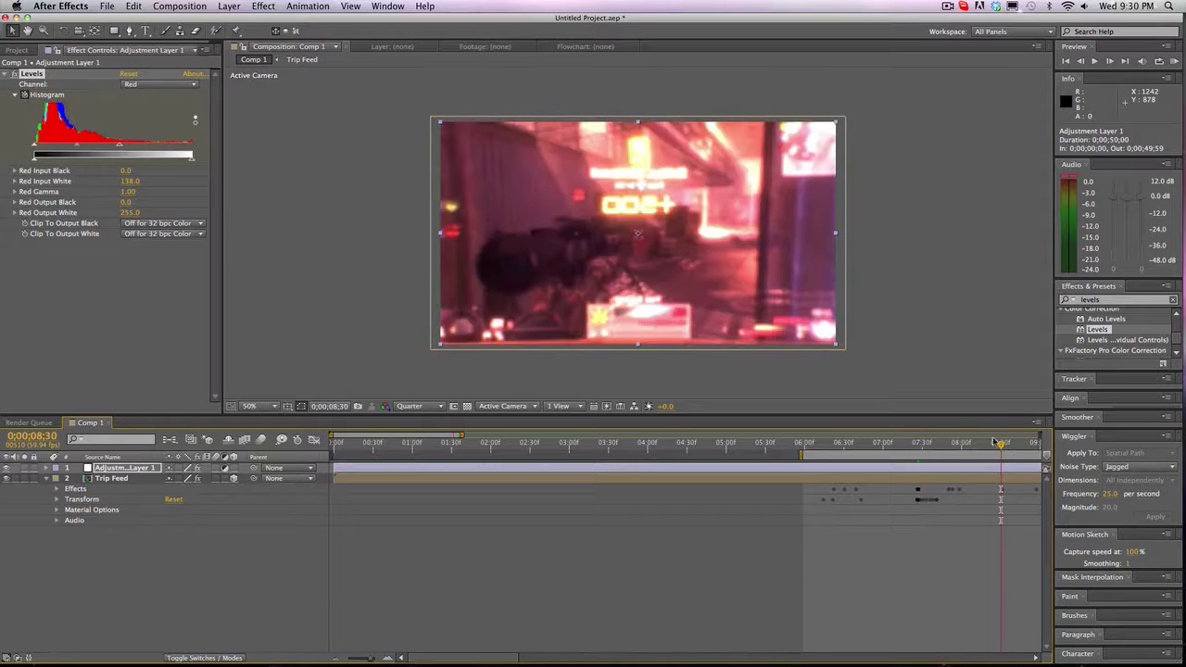
{"action": "left_click_drag", "start_coordinate": [118, 146], "coordinate": [196, 151]}
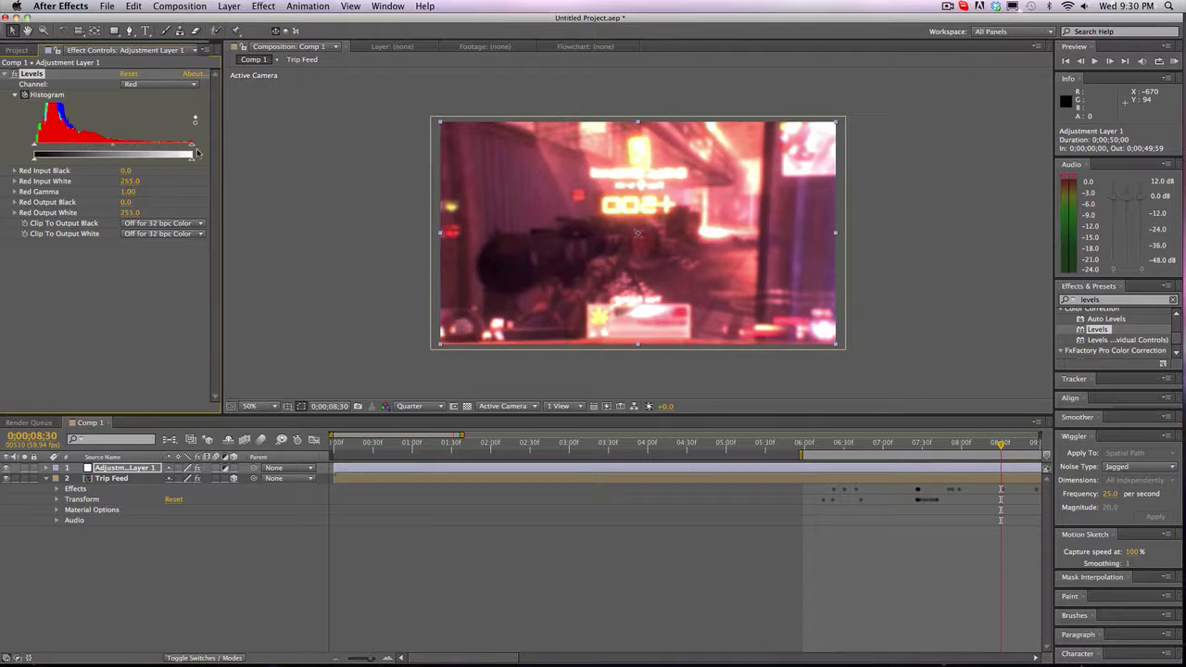
{"action": "left_click", "coordinate": [172, 83]}
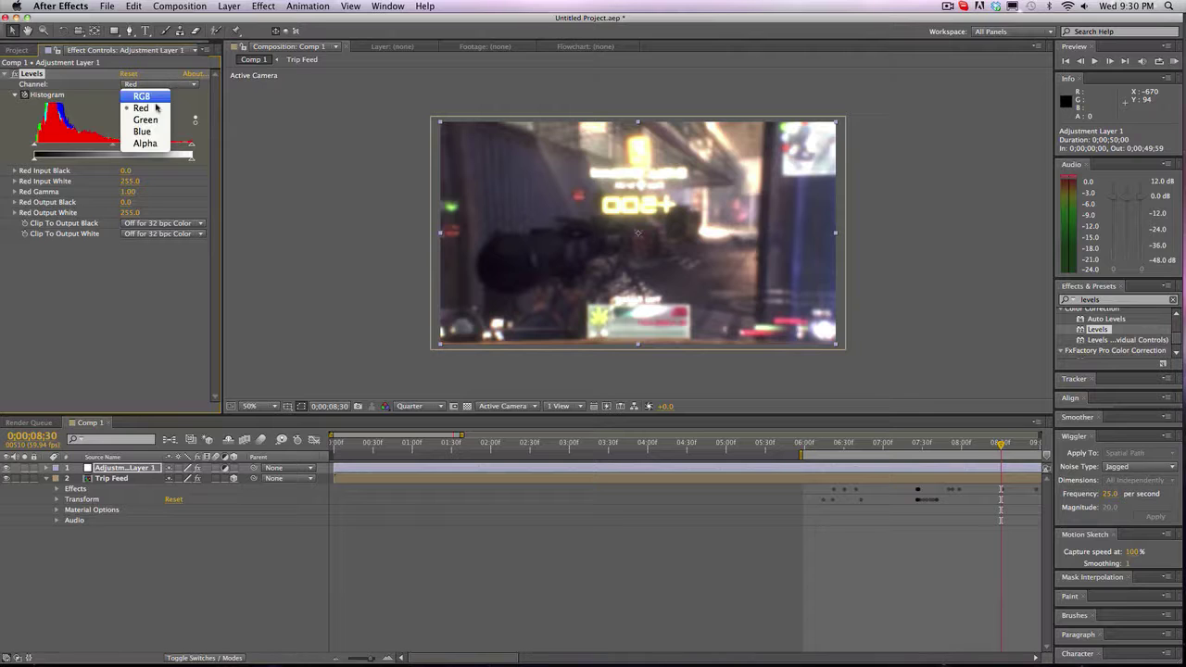
Switch Levels back to RGB and check the red flash around 0;00;07;30.
{"action": "left_click", "coordinate": [141, 97]}
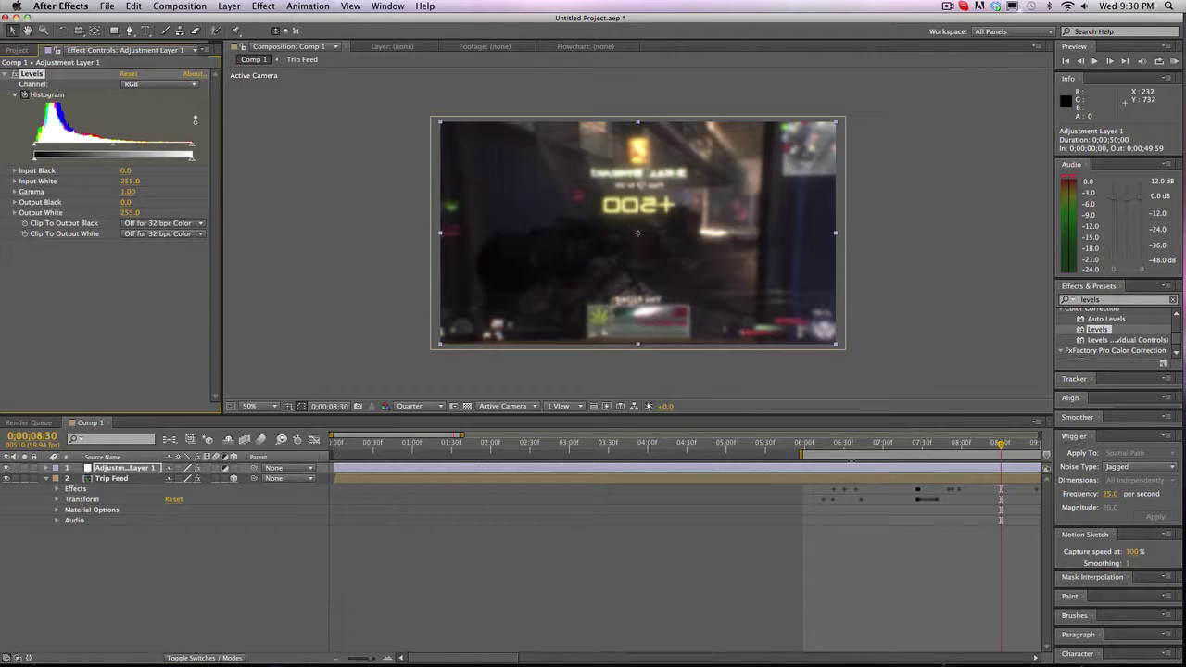
{"action": "left_click", "coordinate": [923, 445]}
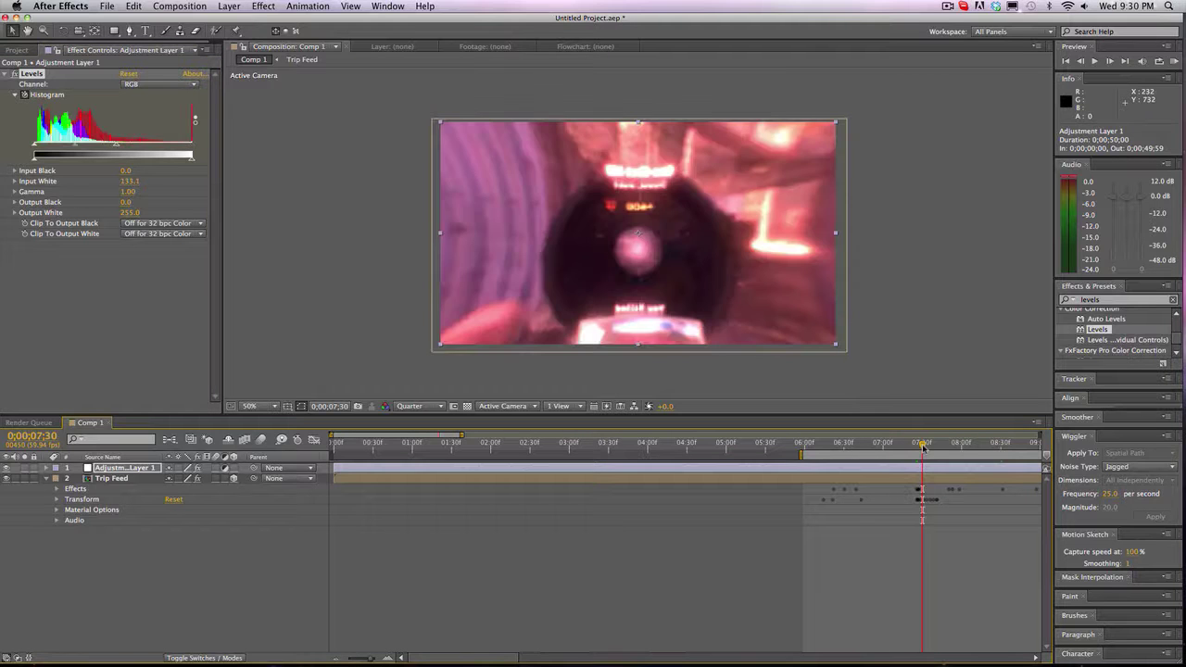
{"action": "mouse_move", "coordinate": [923, 446]}
{"action": "left_mouse_down"}
{"action": "mouse_move", "coordinate": [1002, 443]}
{"action": "mouse_move", "coordinate": [919, 445]}
{"action": "left_mouse_up"}
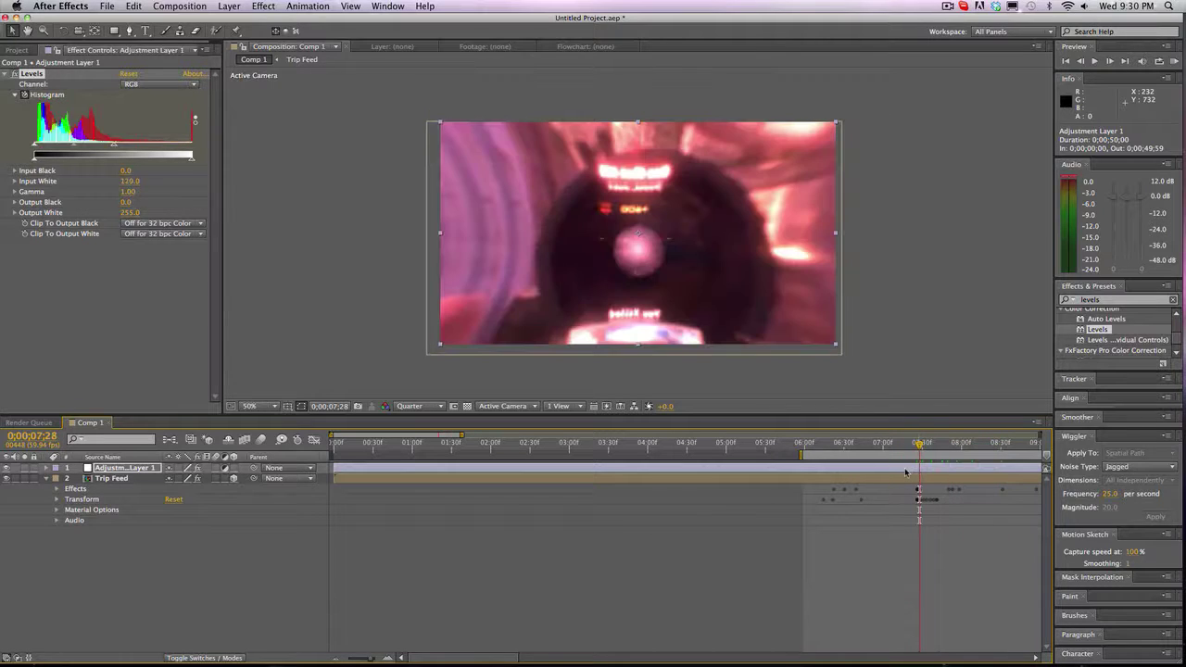
Adjust the adjustment layer's Opacity, hide it, and move to 0;00;08;32.
{"action": "key", "text": "t"}
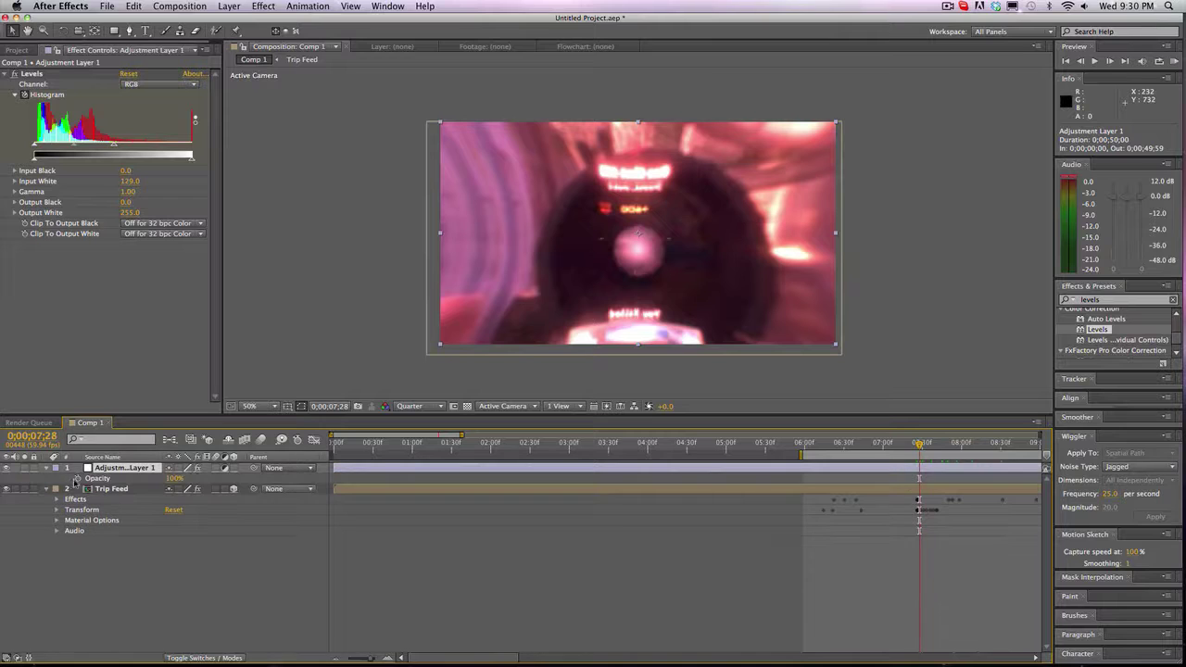
{"action": "left_click_drag", "start_coordinate": [172, 486], "coordinate": [335, 481]}
{"action": "left_click", "coordinate": [46, 467]}
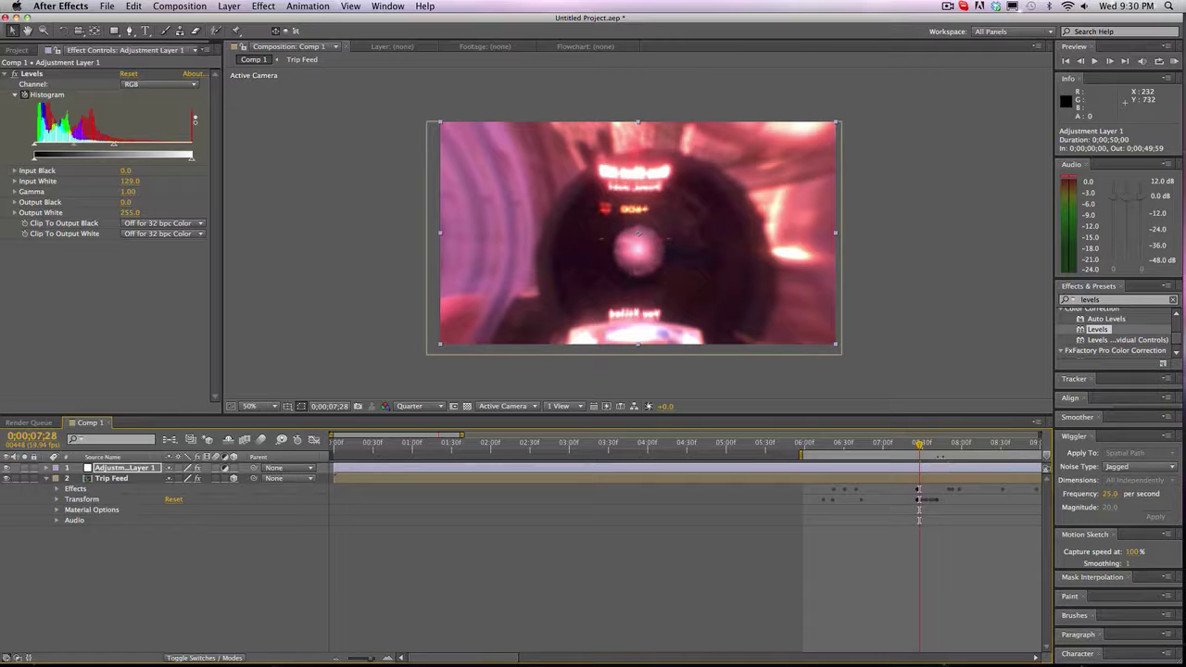
{"action": "left_click_drag", "start_coordinate": [921, 442], "coordinate": [1004, 432]}
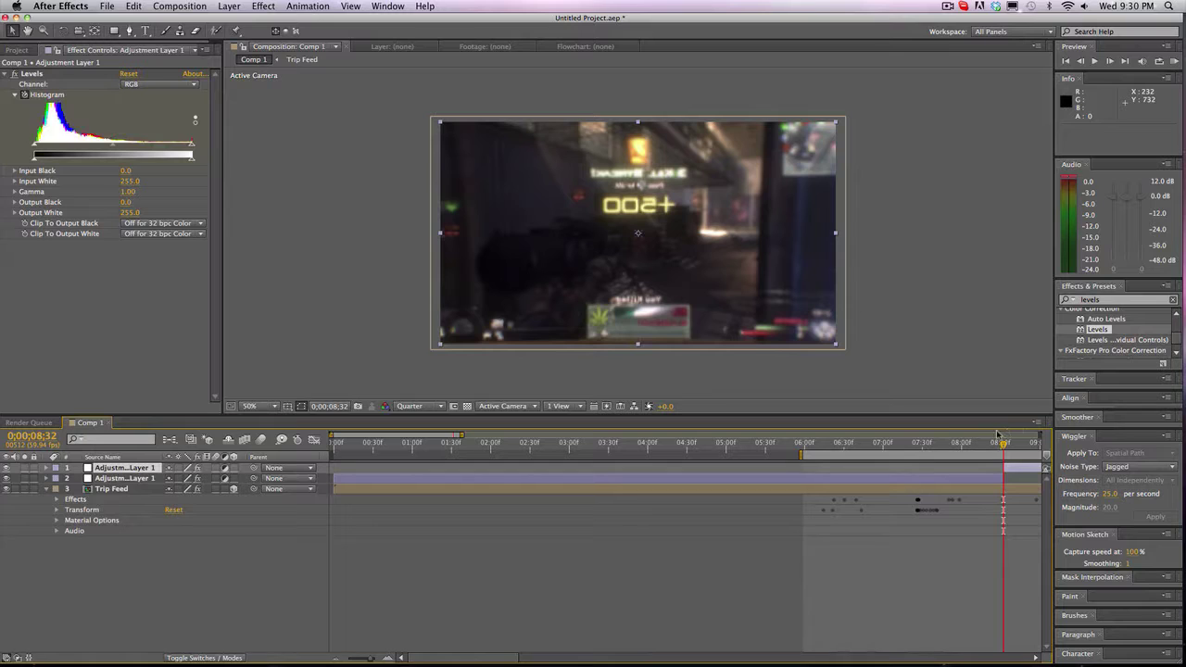
Jump to 0;00;07;26, select Trip Feed to show its effects, and run a RAM preview.
{"action": "left_click", "coordinate": [917, 443]}
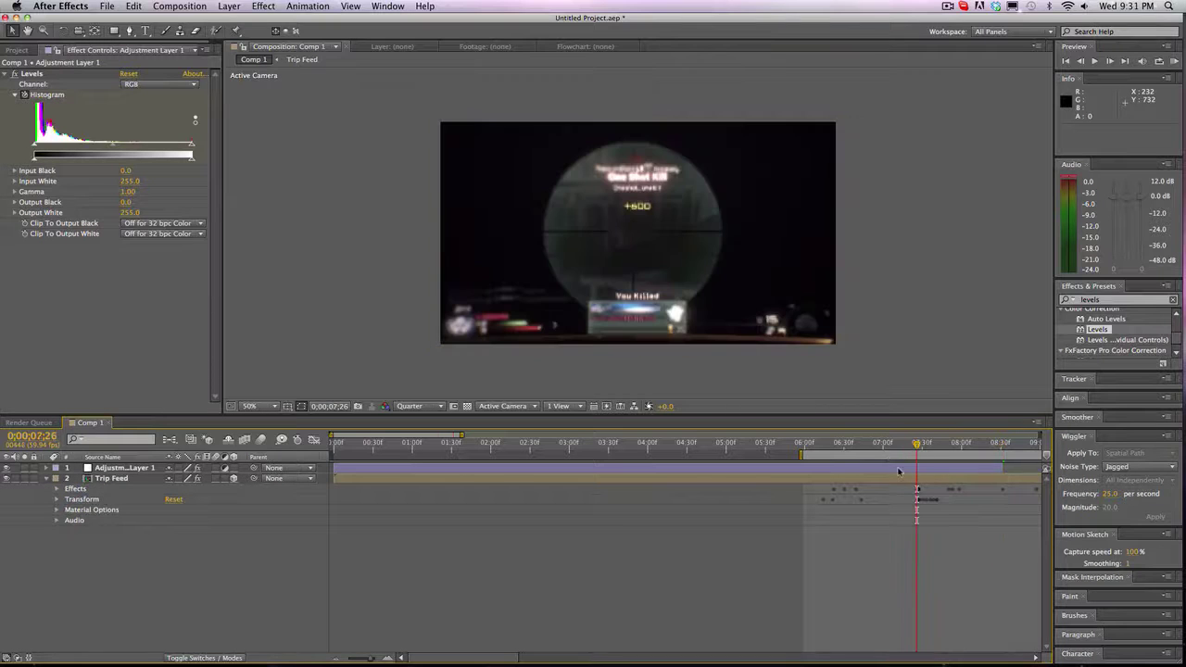
{"action": "left_click", "coordinate": [890, 473]}
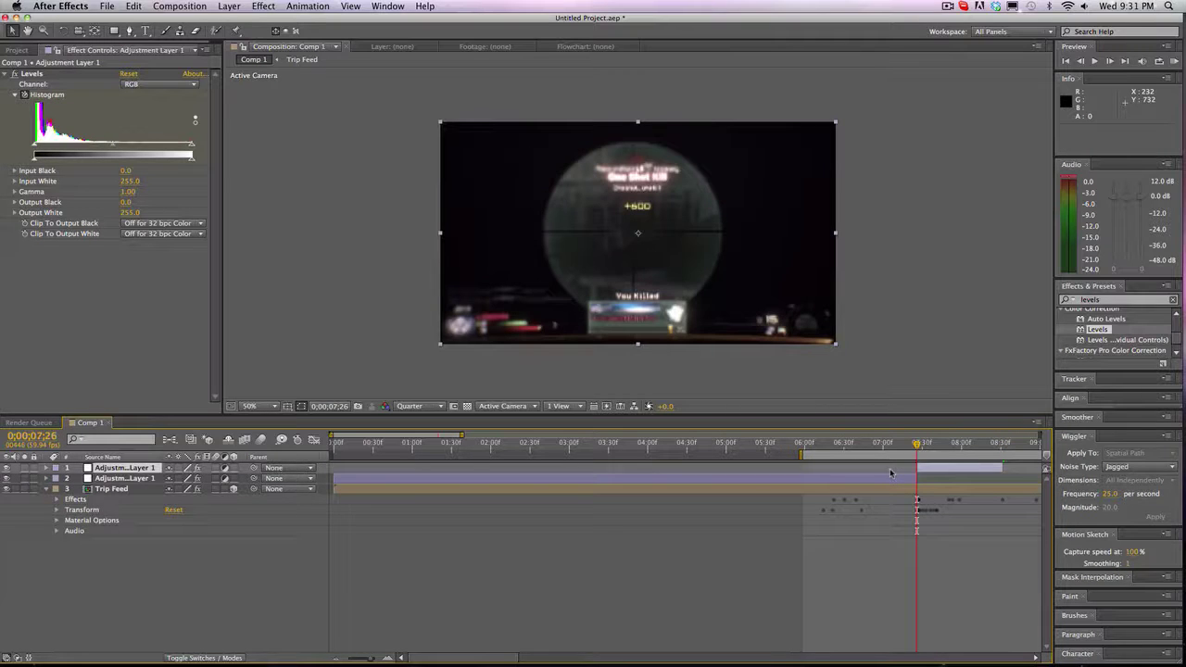
{"action": "left_click", "coordinate": [862, 478]}
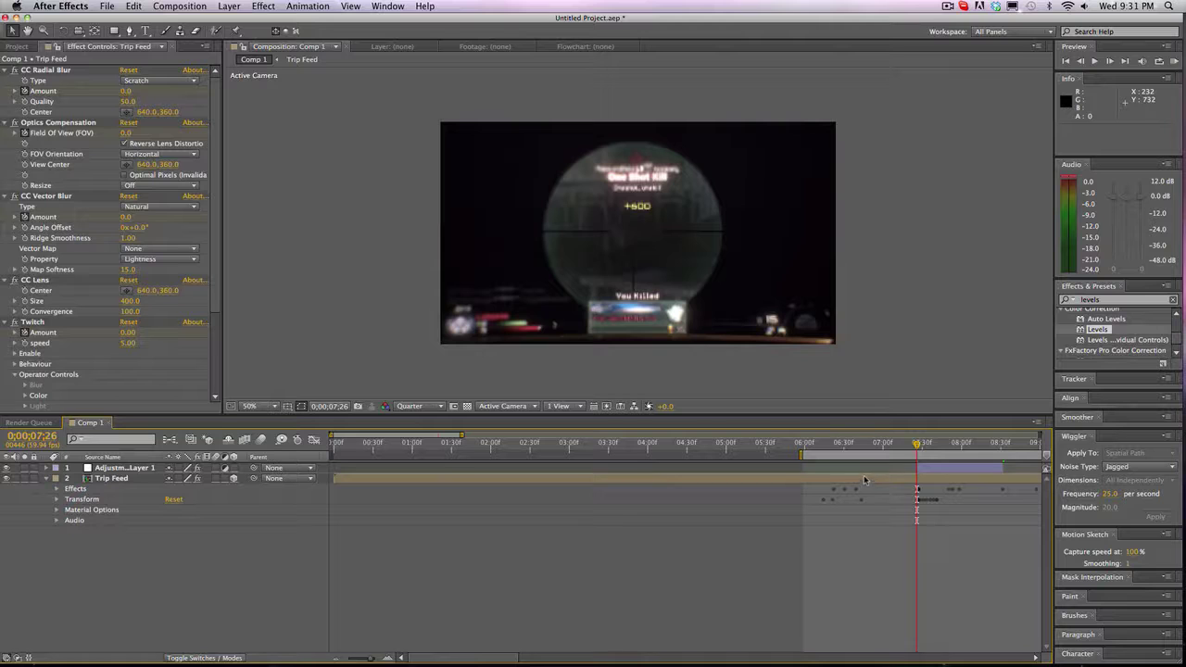
{"action": "left_click", "coordinate": [1175, 60]}
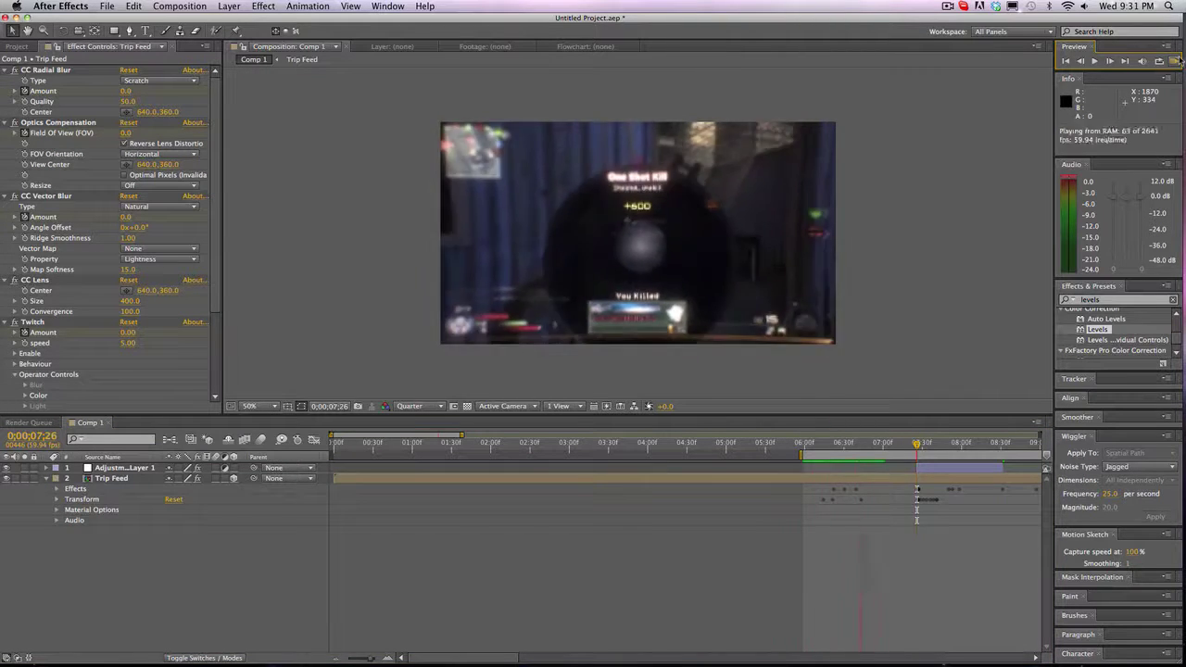
{"action": "left_click", "coordinate": [1174, 60]}
Preview again, scrub around 0;00;07;27, and collapse Trip Feed's properties.
{"action": "left_click", "coordinate": [1175, 60]}
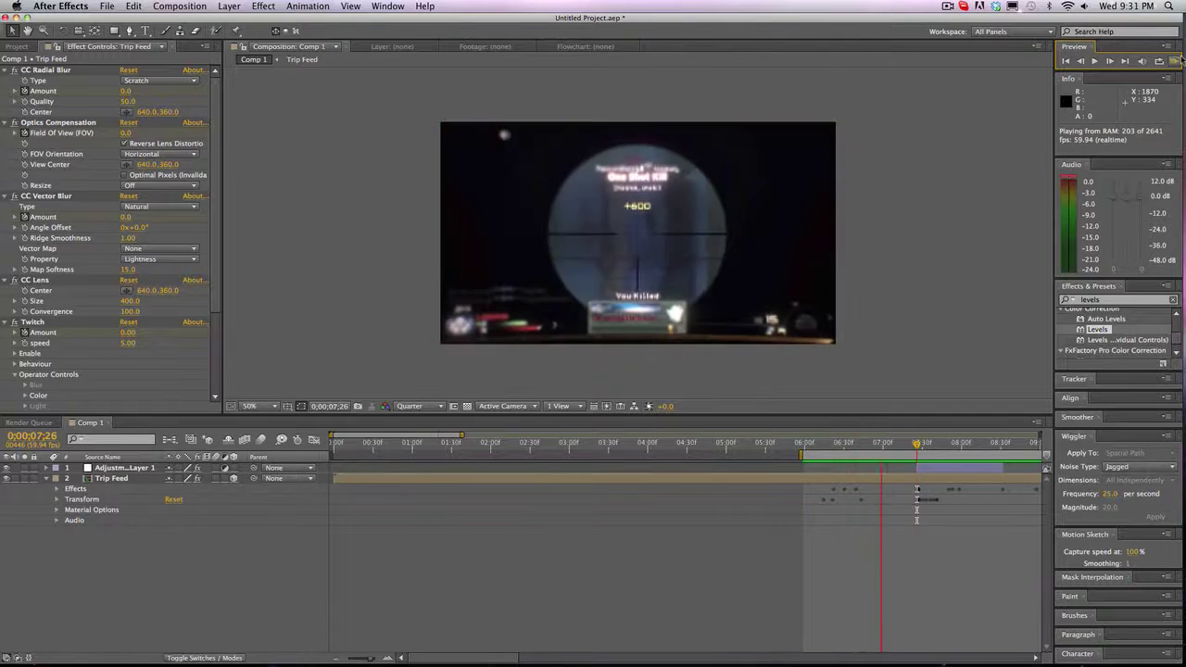
{"action": "left_click", "coordinate": [1176, 60]}
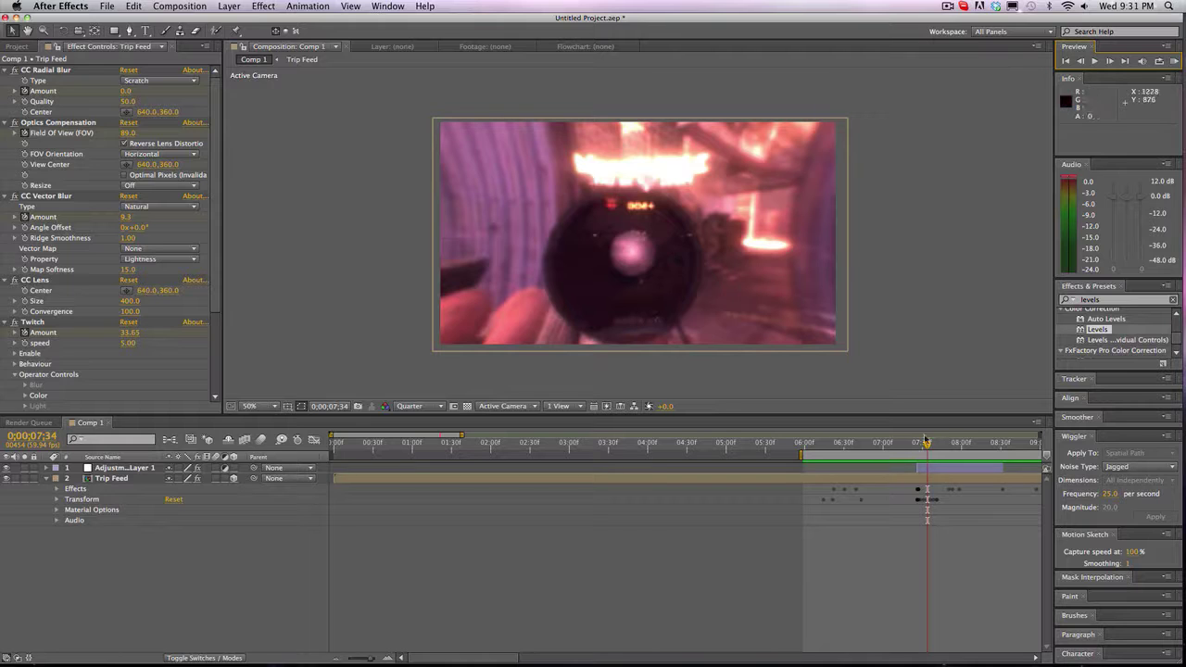
{"action": "left_click_drag", "start_coordinate": [927, 444], "coordinate": [923, 444]}
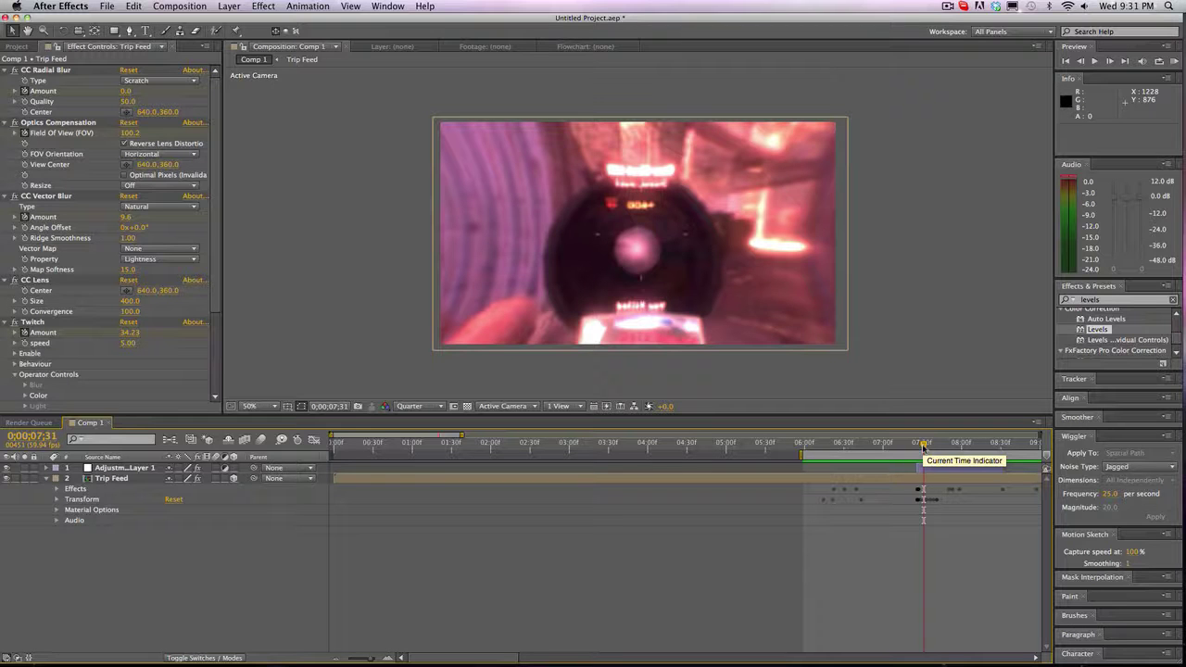
{"action": "left_click_drag", "start_coordinate": [923, 446], "coordinate": [959, 445]}
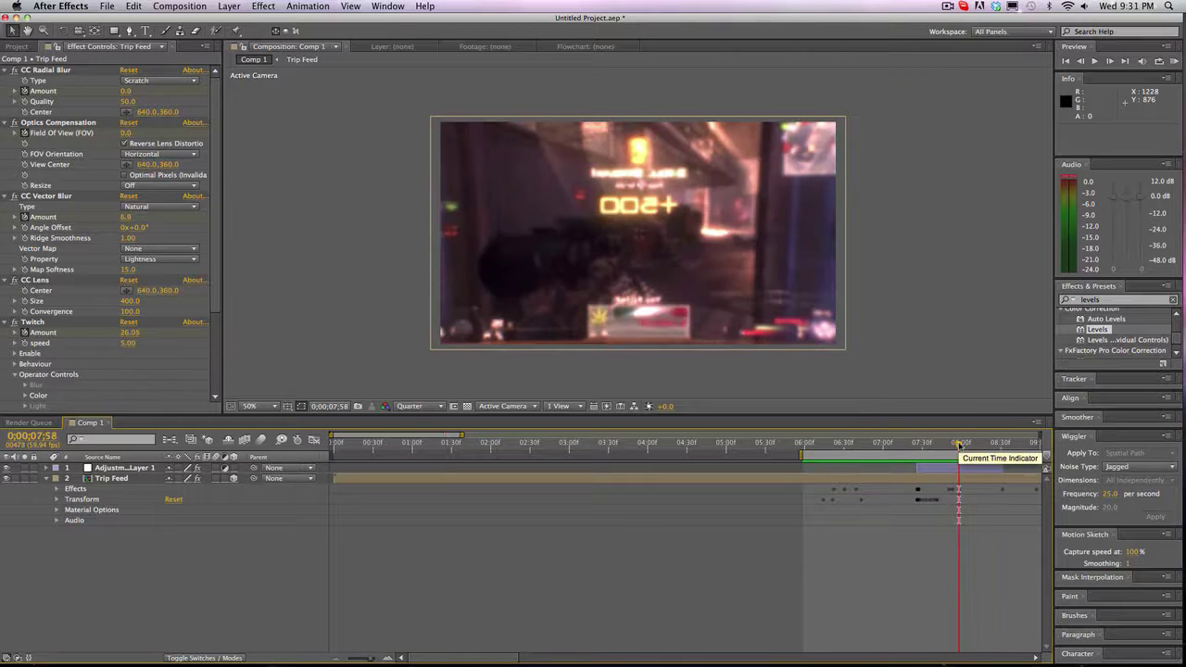
{"action": "left_click", "coordinate": [57, 478]}
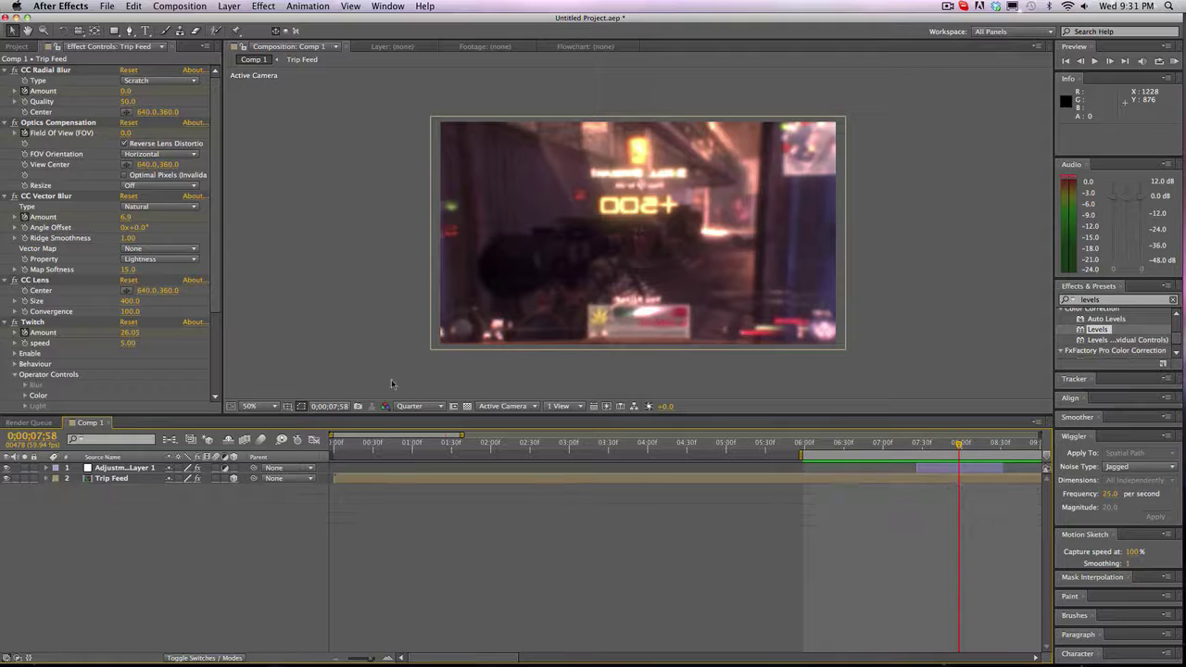
Replay the scope flash preview several times, return to 0;00;07;27, and select Trip Feed.
{"action": "left_click", "coordinate": [1173, 61]}
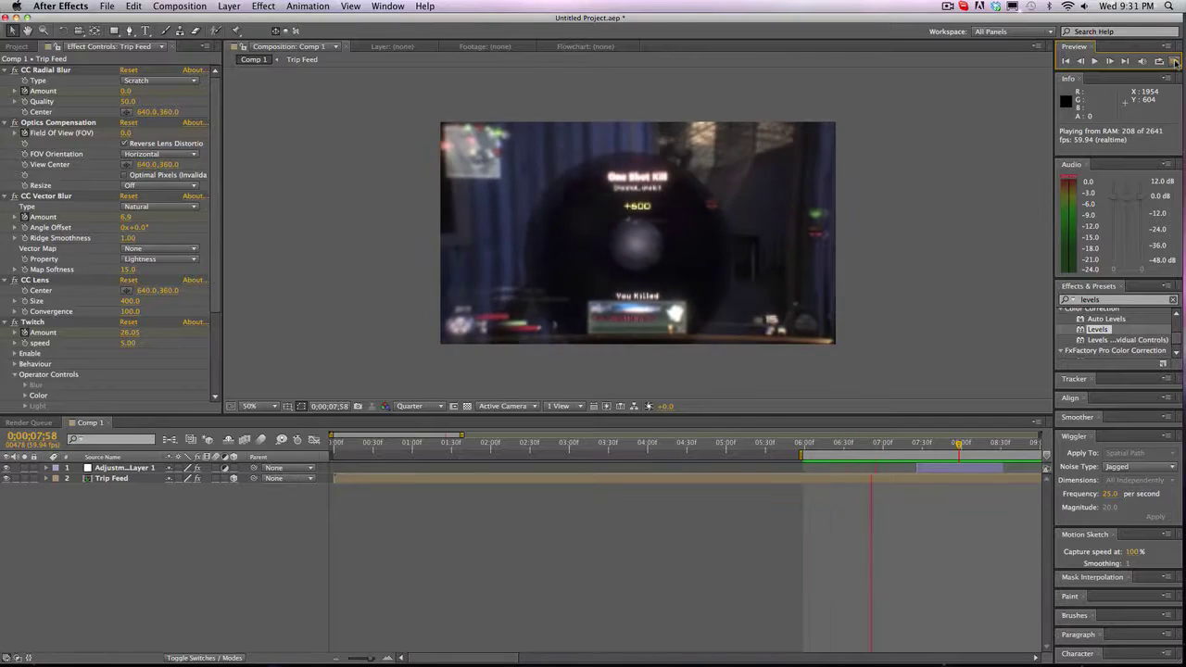
{"action": "left_click", "coordinate": [1173, 61]}
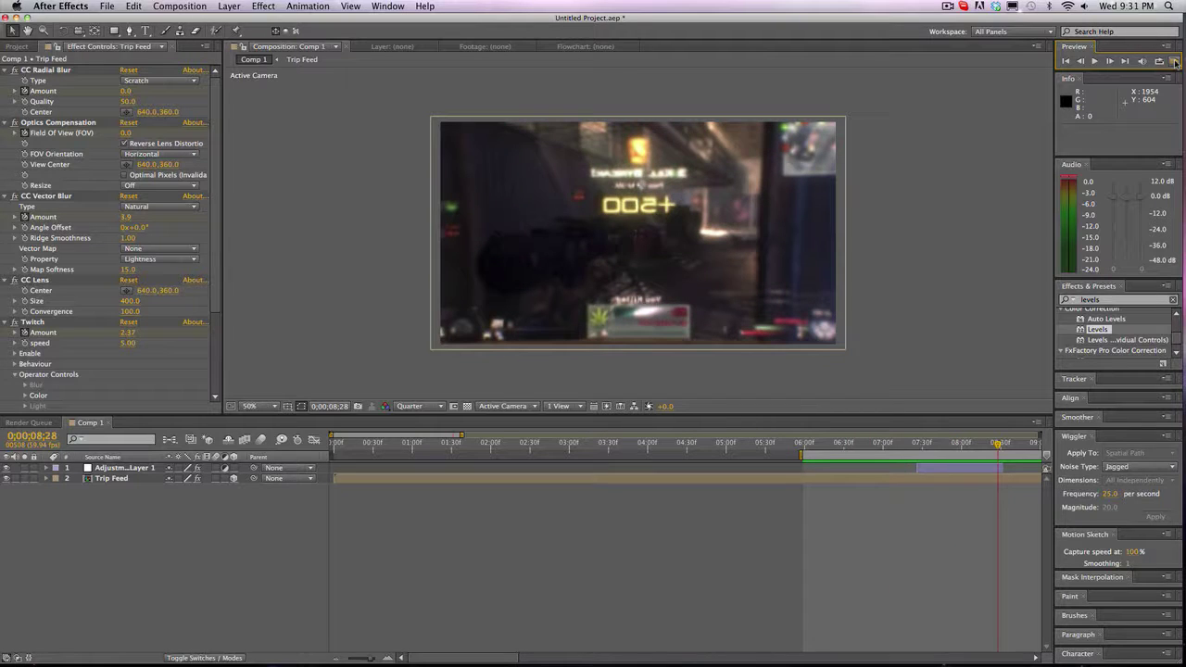
{"action": "left_click", "coordinate": [1174, 61]}
{"action": "left_click", "coordinate": [1174, 61]}
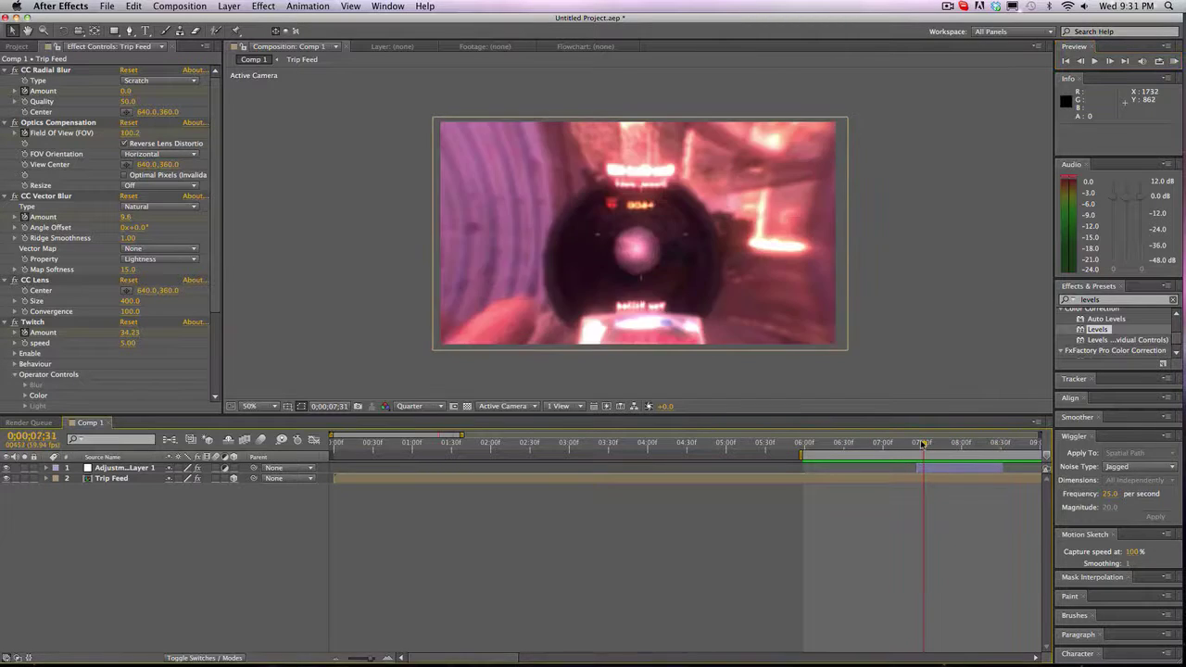
{"action": "left_click_drag", "start_coordinate": [922, 442], "coordinate": [949, 442]}
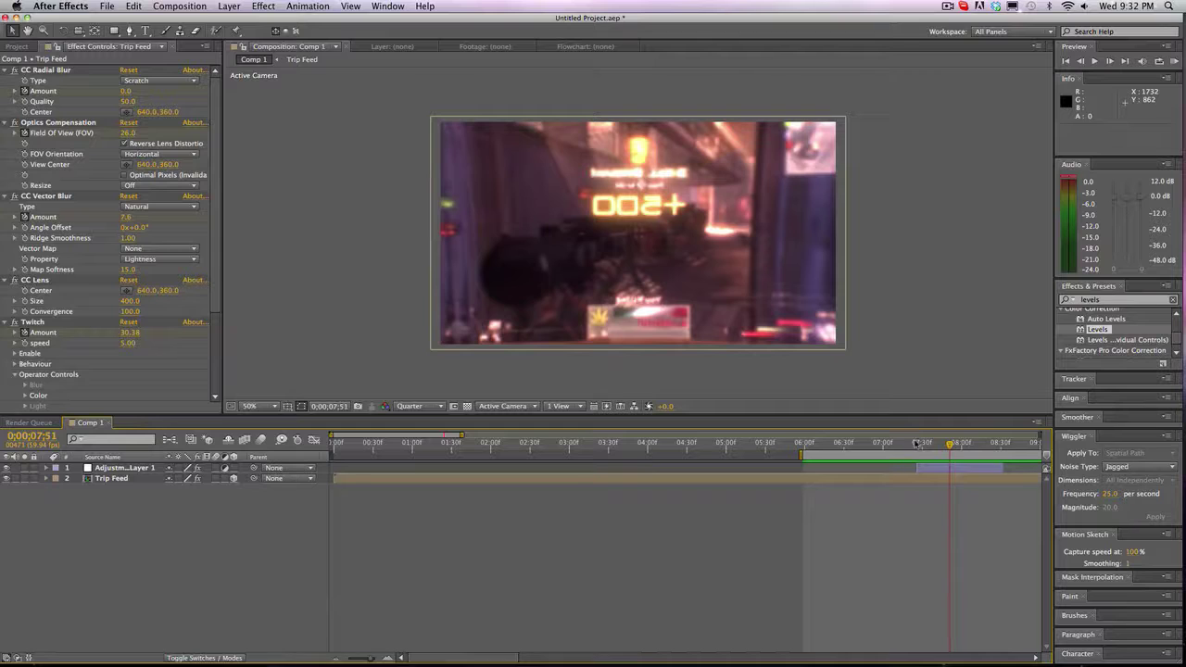
{"action": "left_click", "coordinate": [916, 443]}
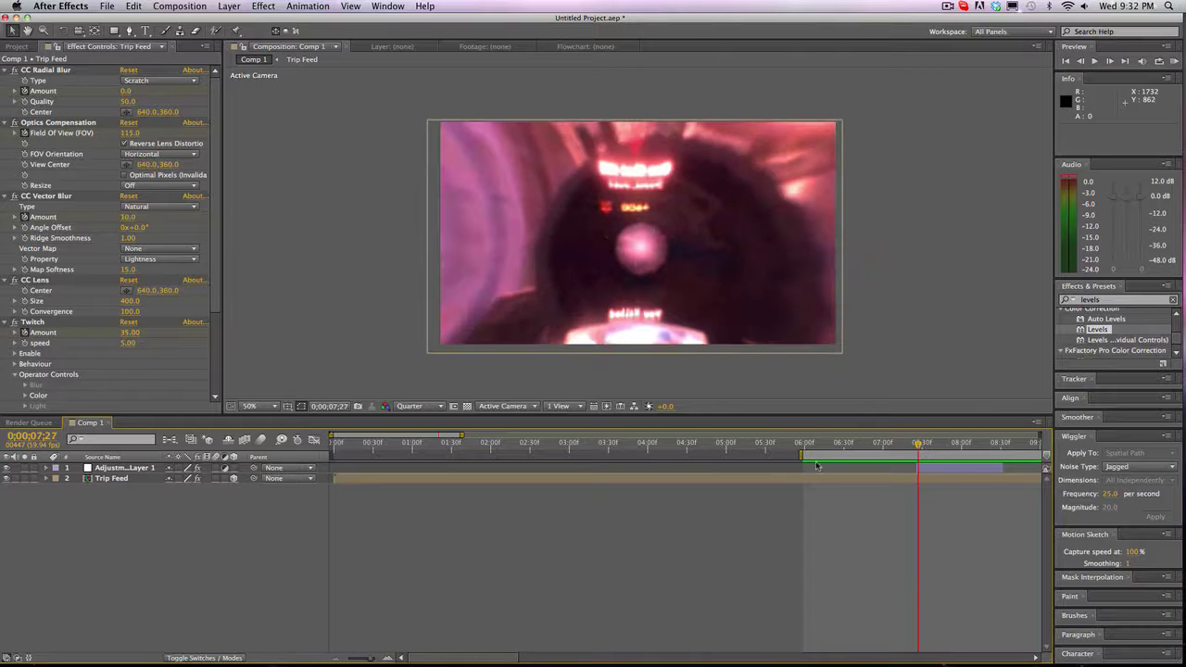
{"action": "left_click", "coordinate": [895, 480]}
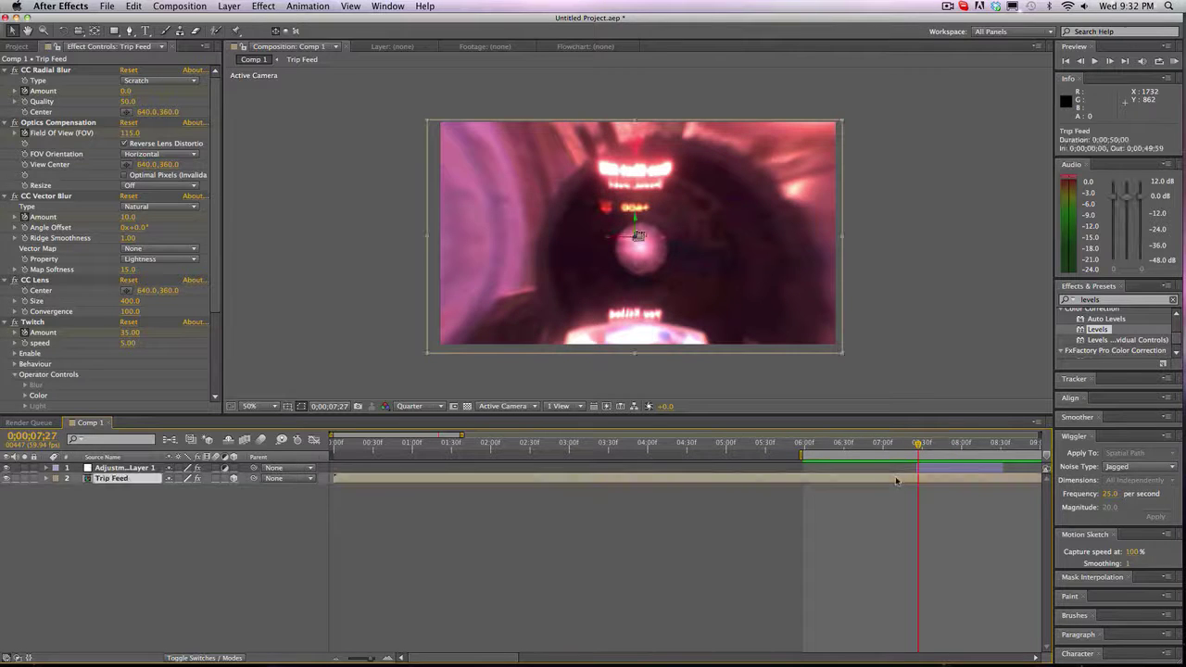
Select Trip Feed's Twitch, CC Lens, CC Vector Blur, Optics Compensation and CC Radial Blur effects in turn.
{"action": "left_click", "coordinate": [38, 321]}
{"action": "left_click", "coordinate": [33, 280]}
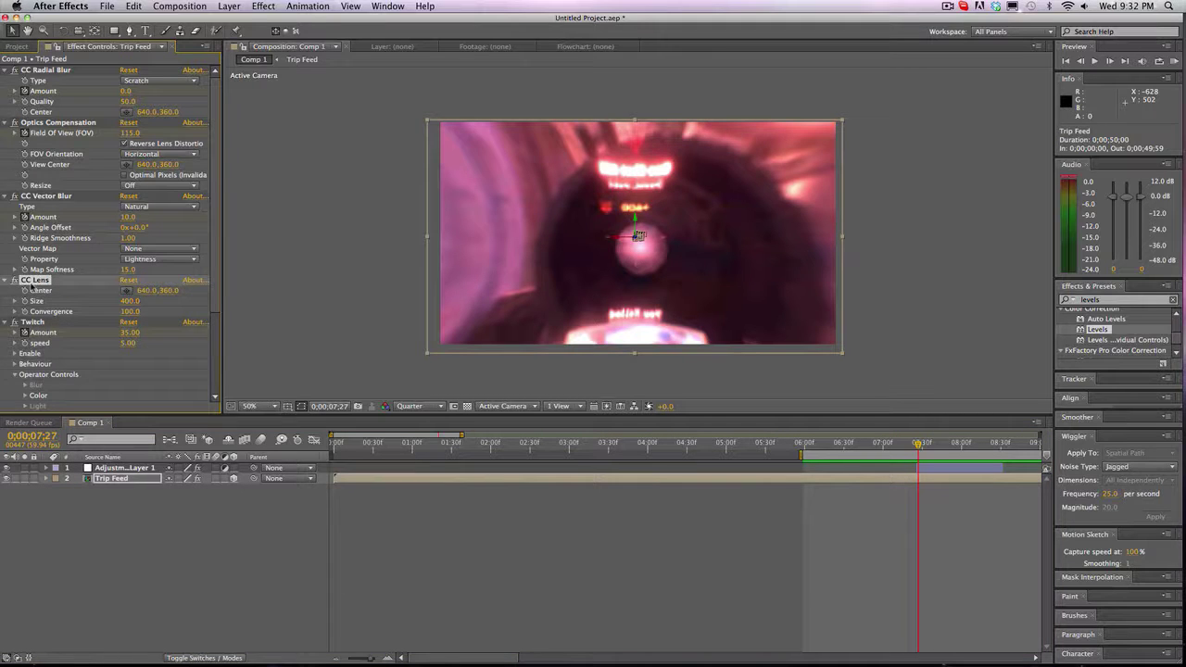
{"action": "left_click", "coordinate": [46, 197]}
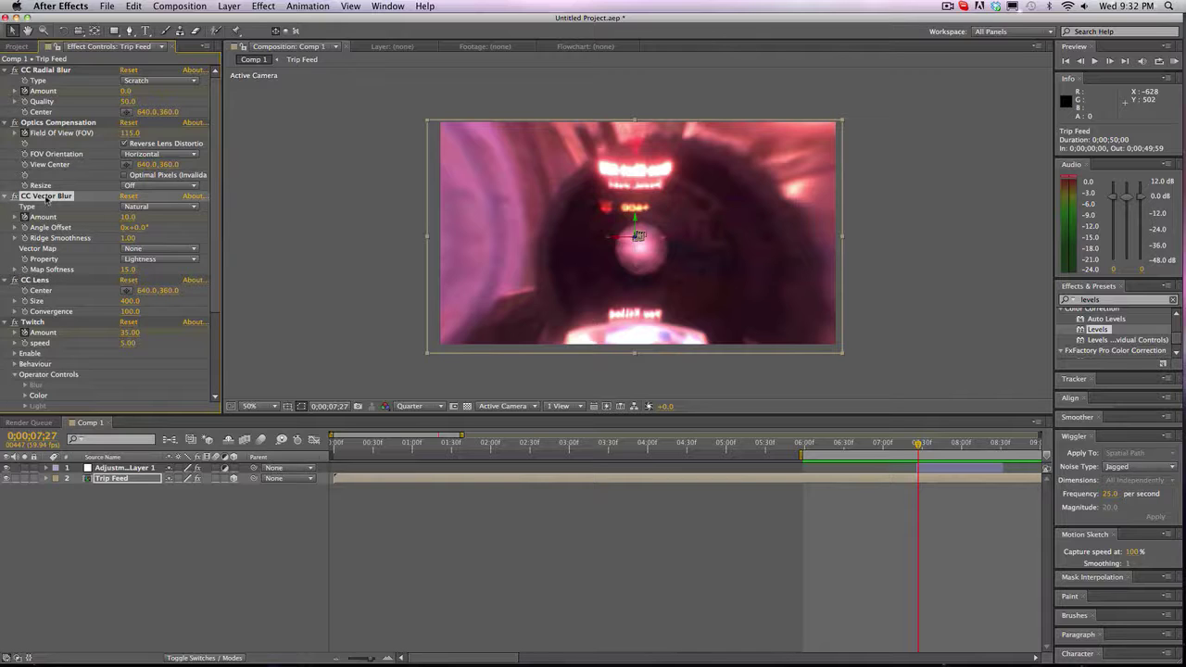
{"action": "left_click", "coordinate": [58, 122]}
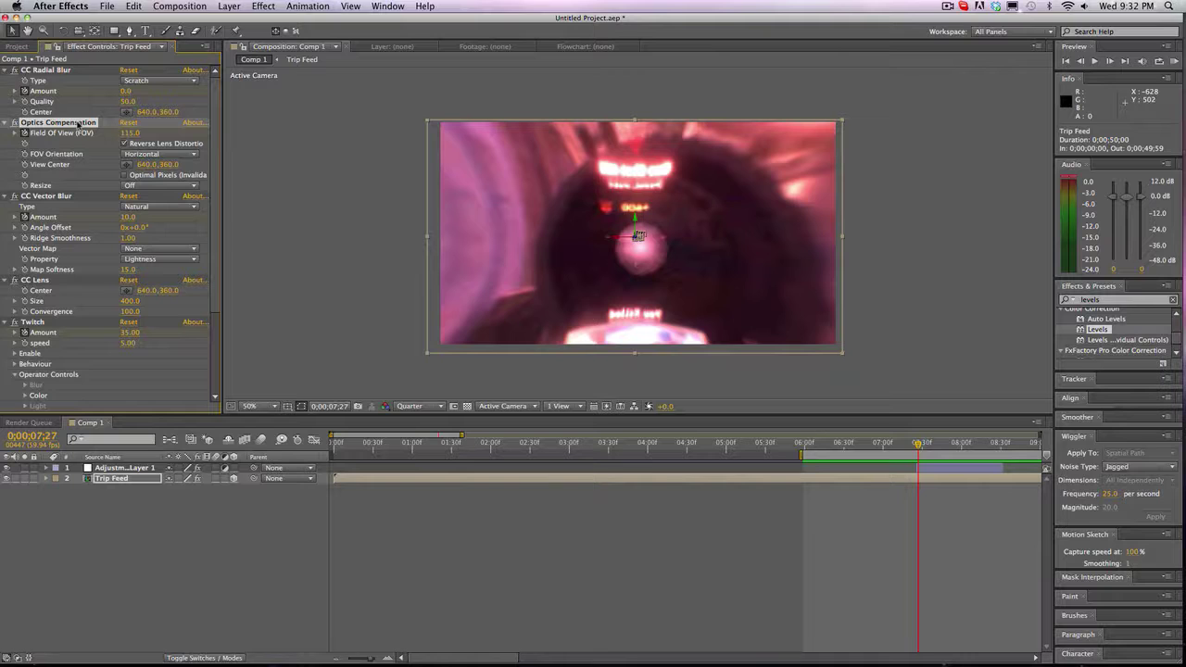
{"action": "left_click", "coordinate": [59, 72]}
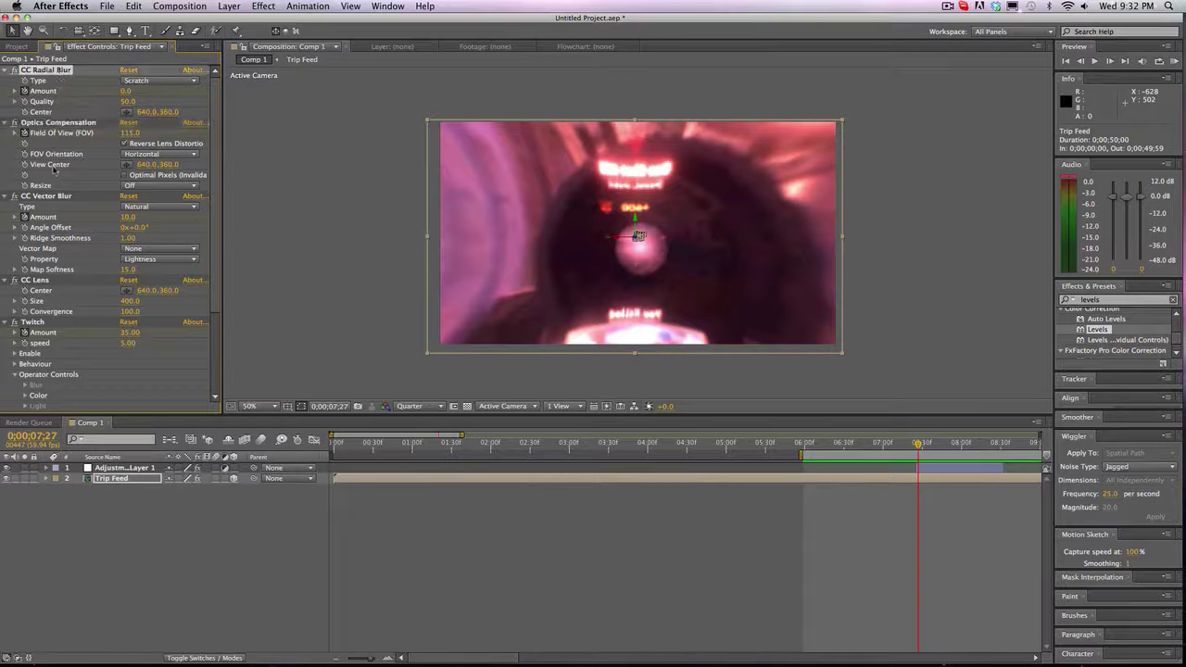
Collapse all five effects from CC Radial Blur to Twitch, then deselect the Trip Feed layer.
{"action": "scroll", "coordinate": [80, 310], "scroll_direction": "down", "scroll_amount": 5}
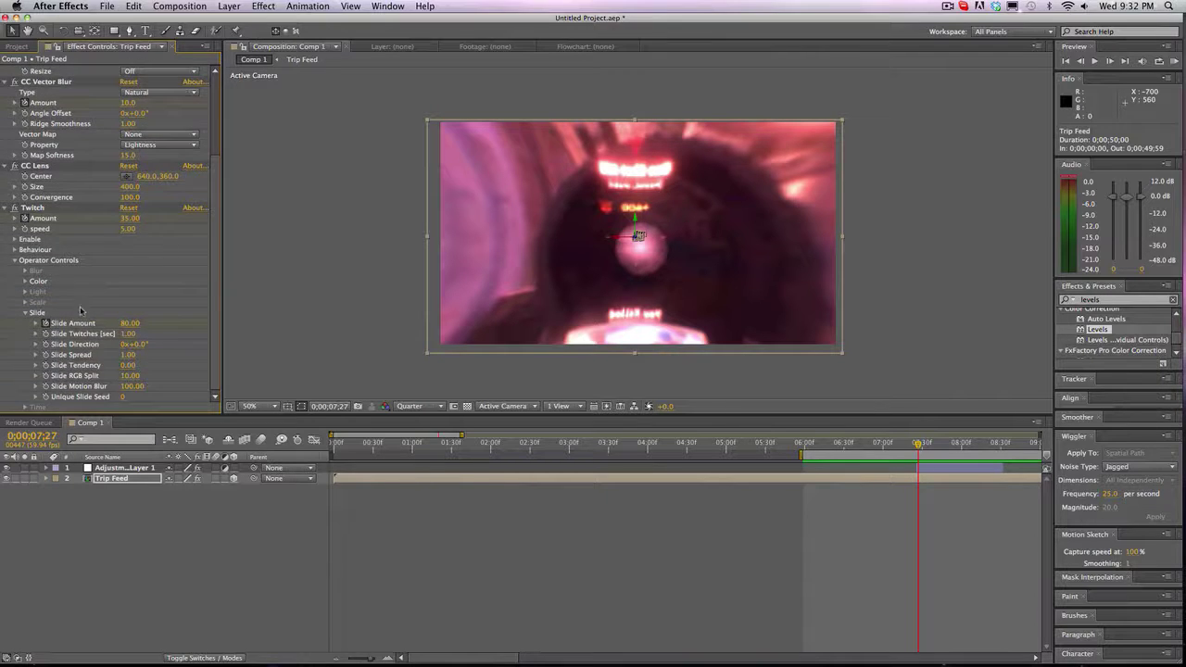
{"action": "scroll", "coordinate": [80, 310], "scroll_direction": "up", "scroll_amount": 5}
{"action": "left_click", "coordinate": [4, 70]}
{"action": "left_click", "coordinate": [5, 80]}
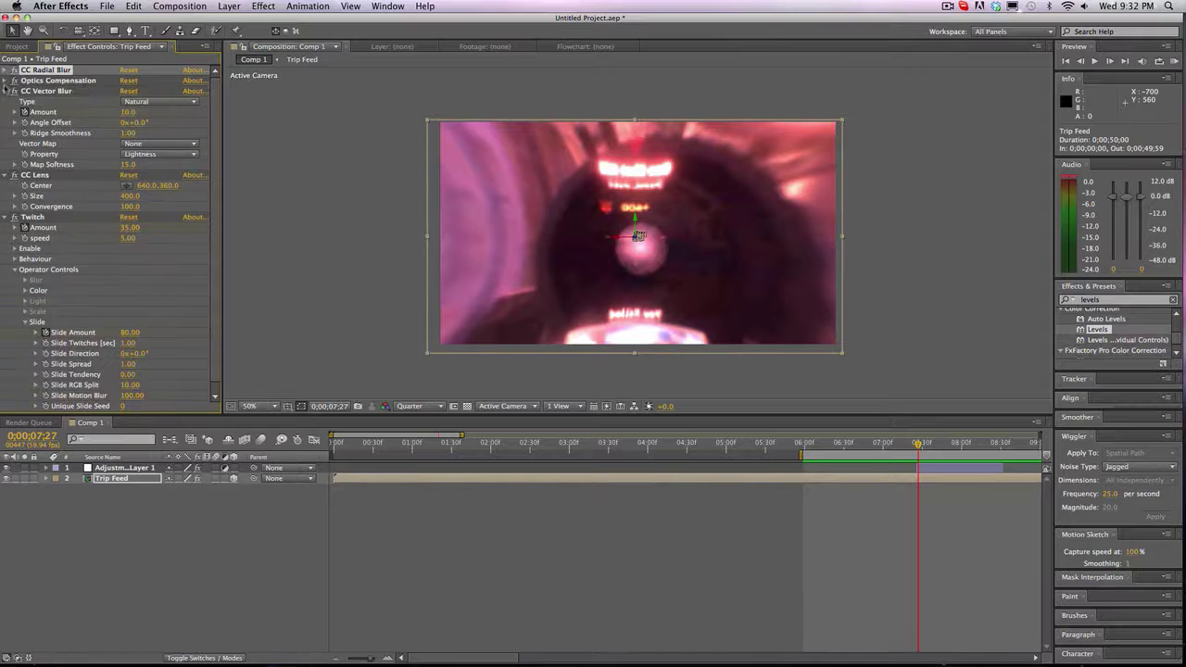
{"action": "left_click", "coordinate": [4, 91]}
{"action": "left_click", "coordinate": [4, 101]}
{"action": "left_click", "coordinate": [5, 112]}
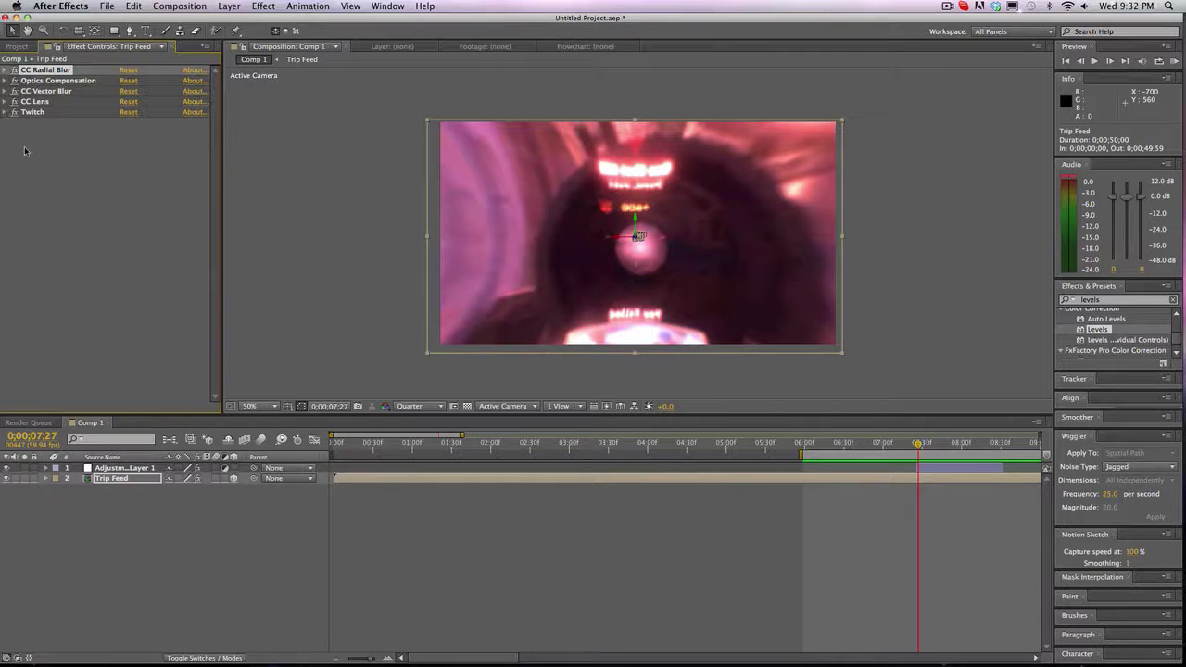
{"action": "left_click", "coordinate": [25, 151]}
{"action": "left_click", "coordinate": [260, 148]}
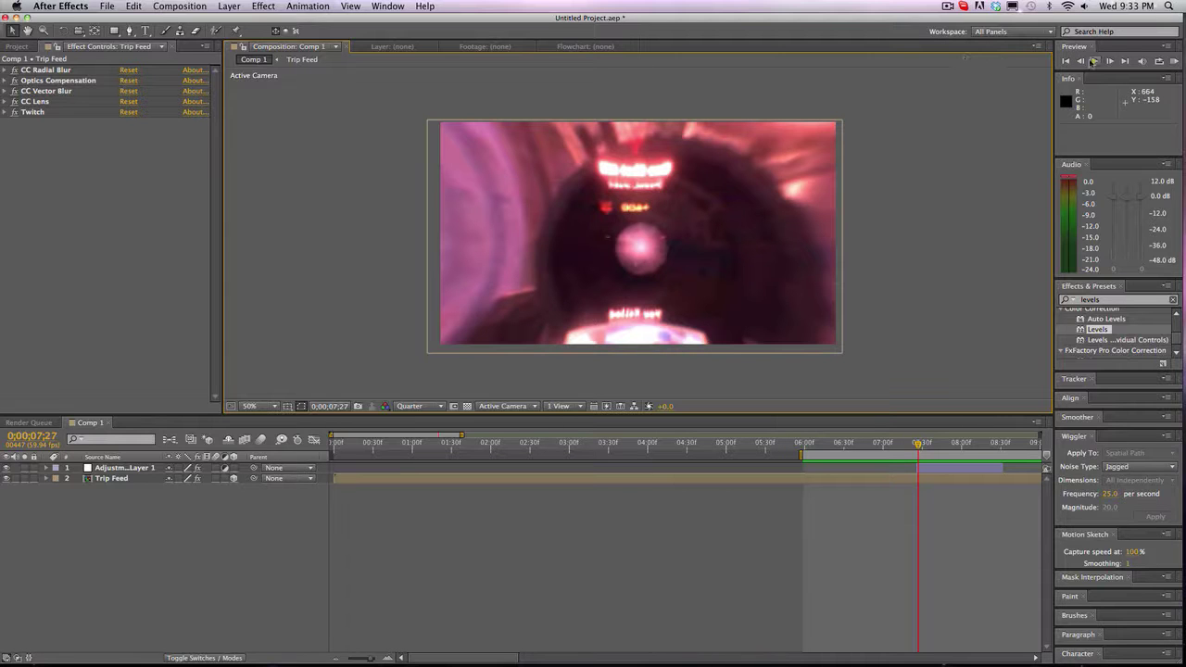
{"action": "left_click", "coordinate": [1079, 61]}
Step forward a frame, then scrub the time indicator to 0;00;08;30, the +500 score frame.
{"action": "left_click", "coordinate": [1110, 61]}
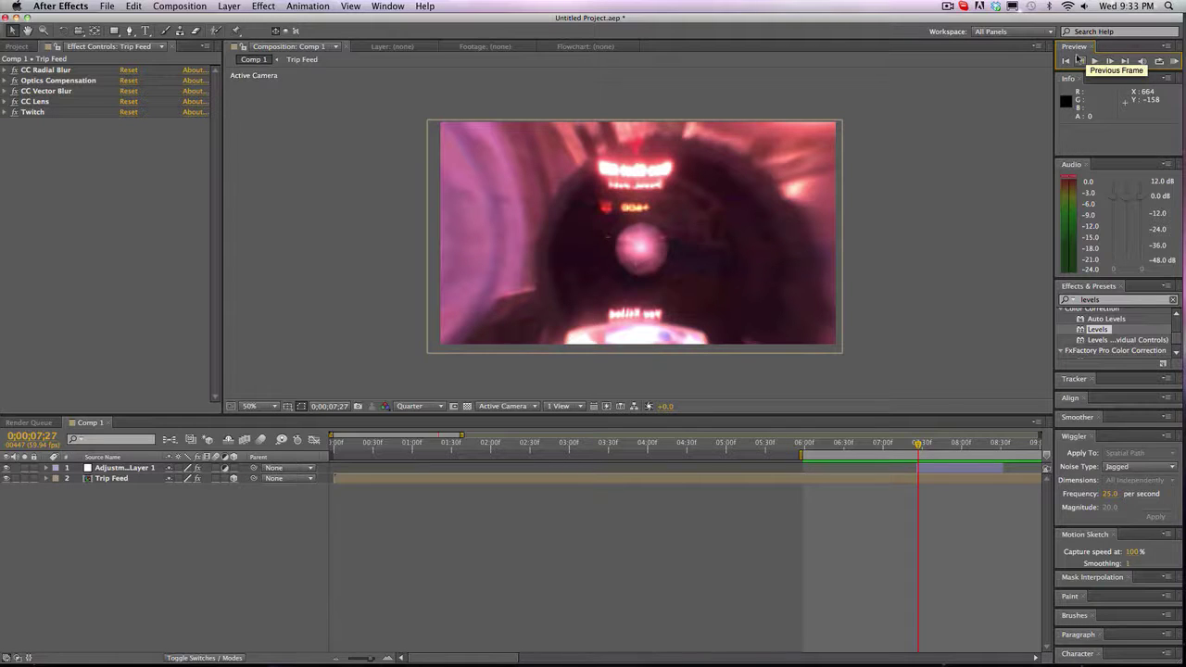
{"action": "left_click", "coordinate": [993, 442]}
{"action": "left_click_drag", "start_coordinate": [995, 443], "coordinate": [1001, 443]}
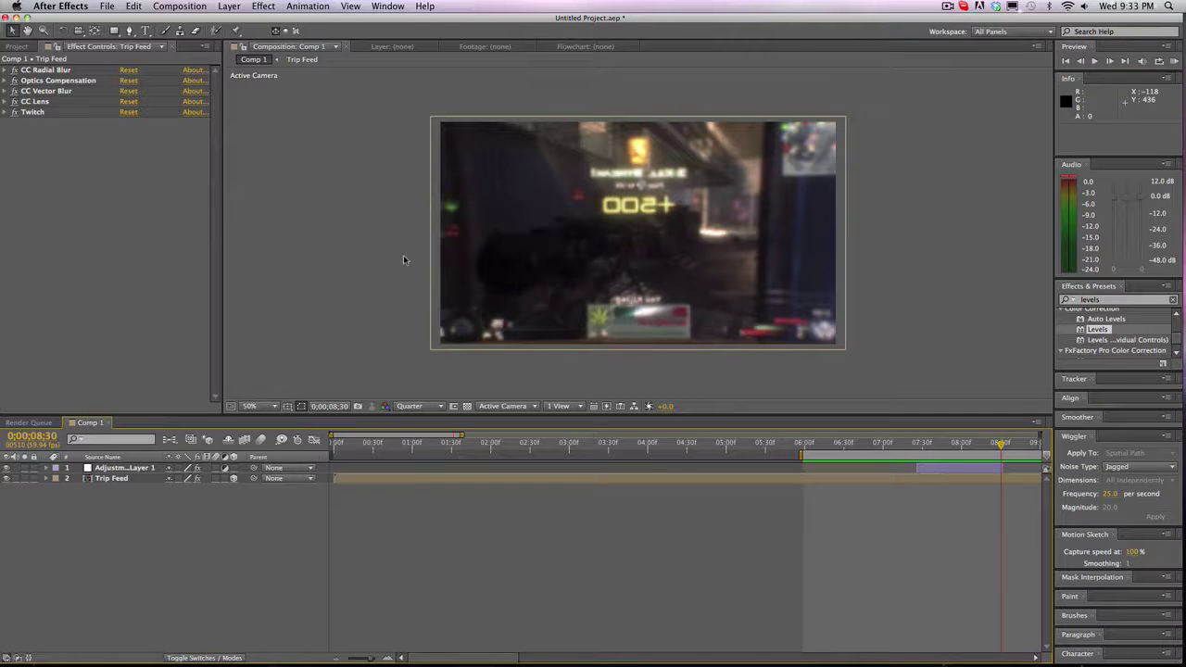